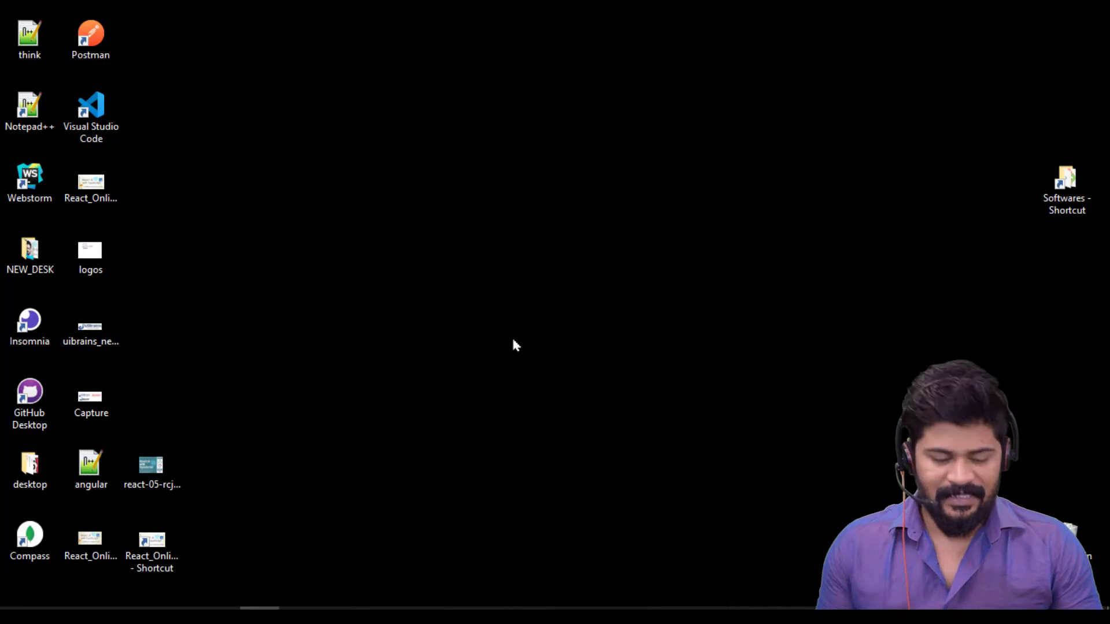
# - Launch Notepad++ by searching 'note' from the Windows Start menu
pyautogui.press('super')
pyautogui.write('note')
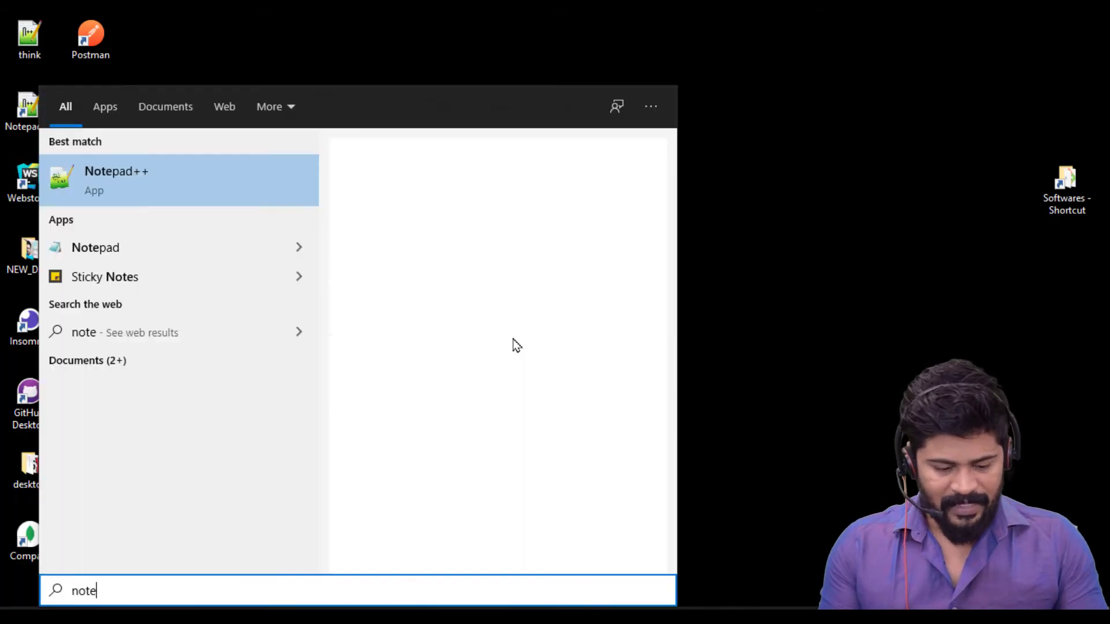
pyautogui.press('Return')
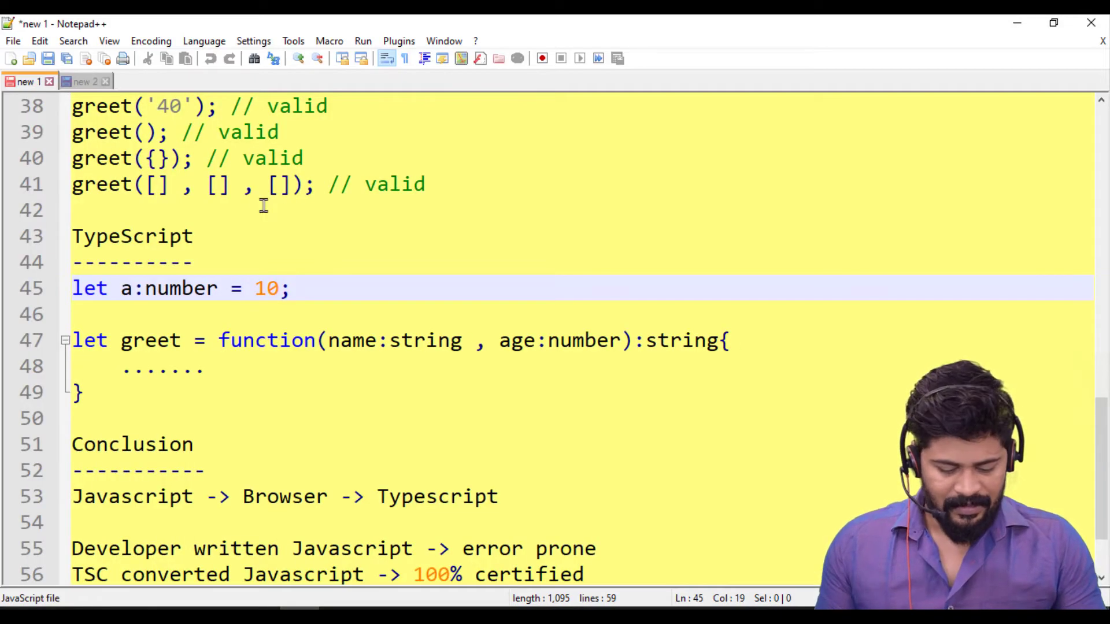
# - In a new document, write a dash-underlined 'Typescript' heading and '-> Typescript is a super set of JS'
pyautogui.hotkey('ctrl', 'n')
pyautogui.write('T')
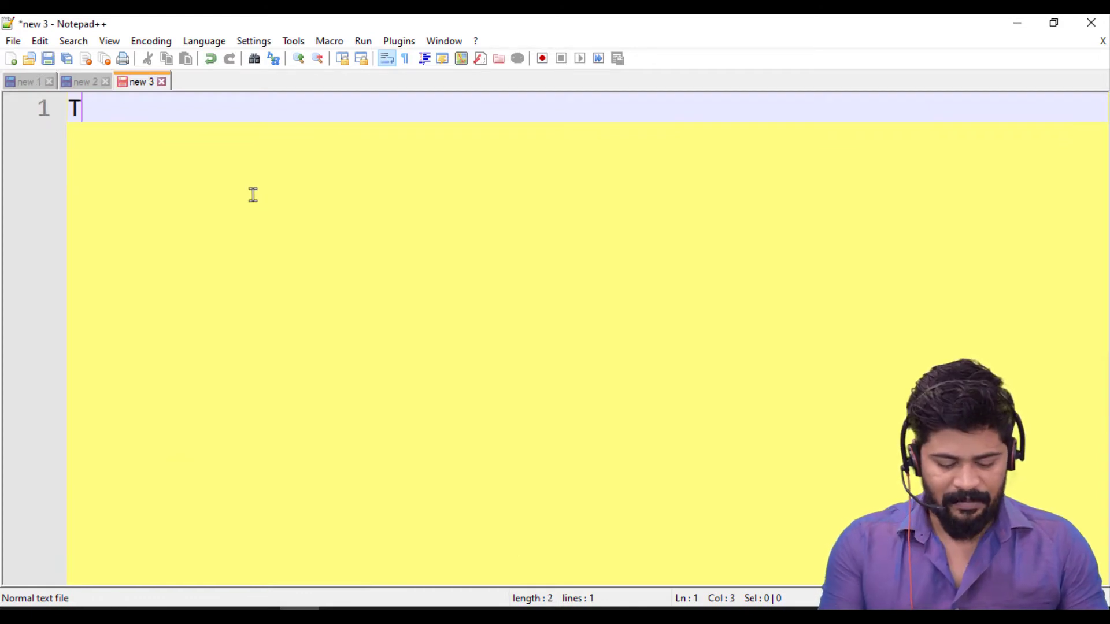
pyautogui.write('u')
pyautogui.press('BackSpace')
pyautogui.write('ypescri')
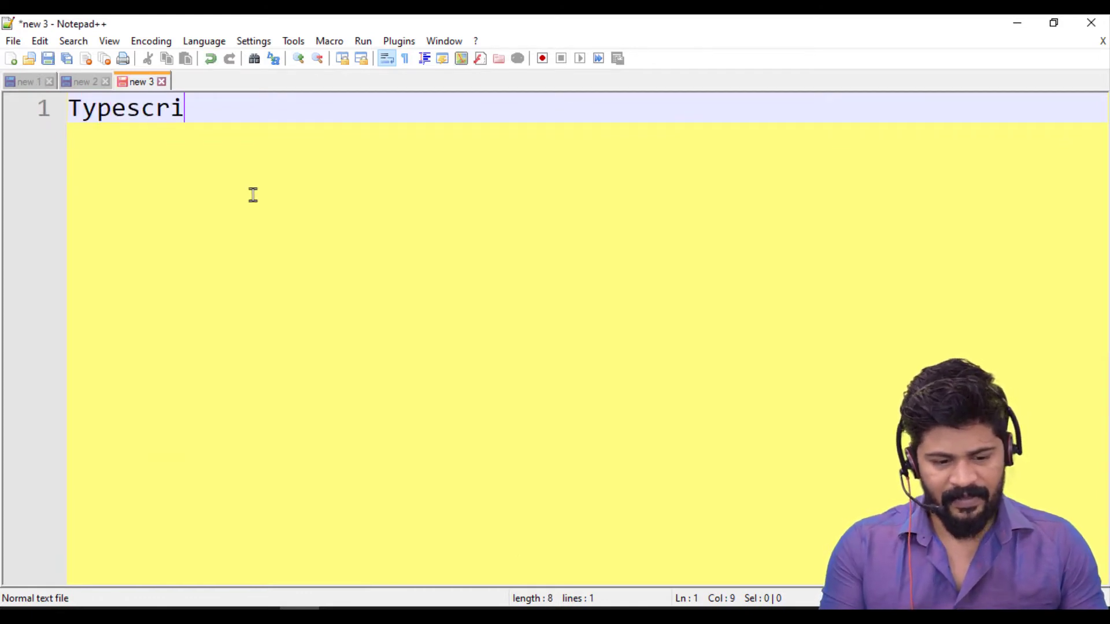
pyautogui.write('pt')
pyautogui.press('Return')
pyautogui.write('-')
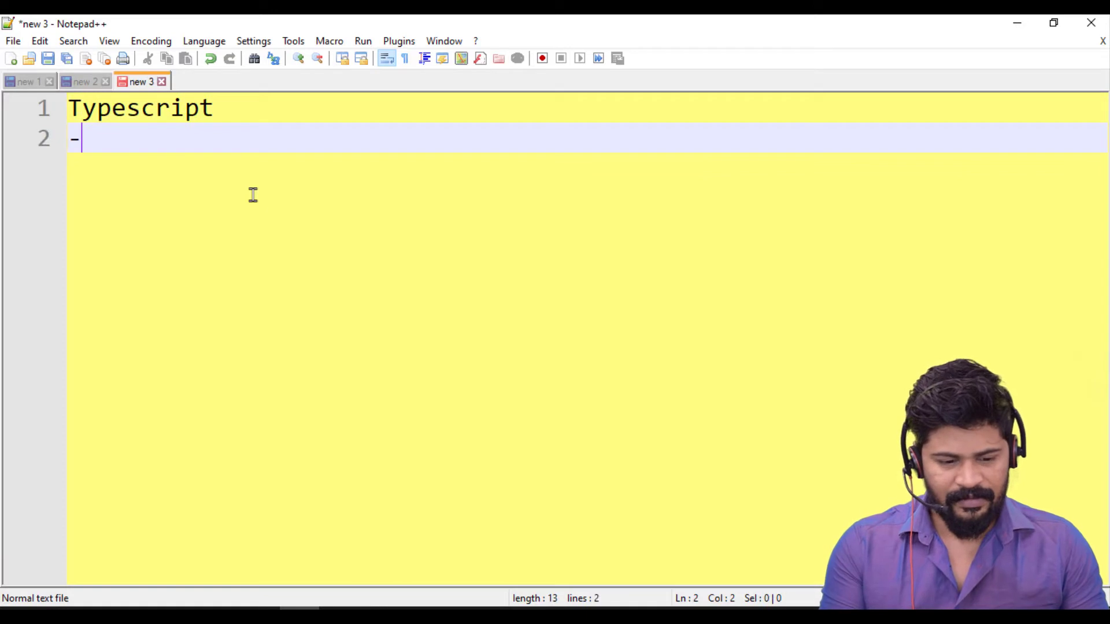
pyautogui.write('---------')
pyautogui.press('Return')
pyautogui.write('->')
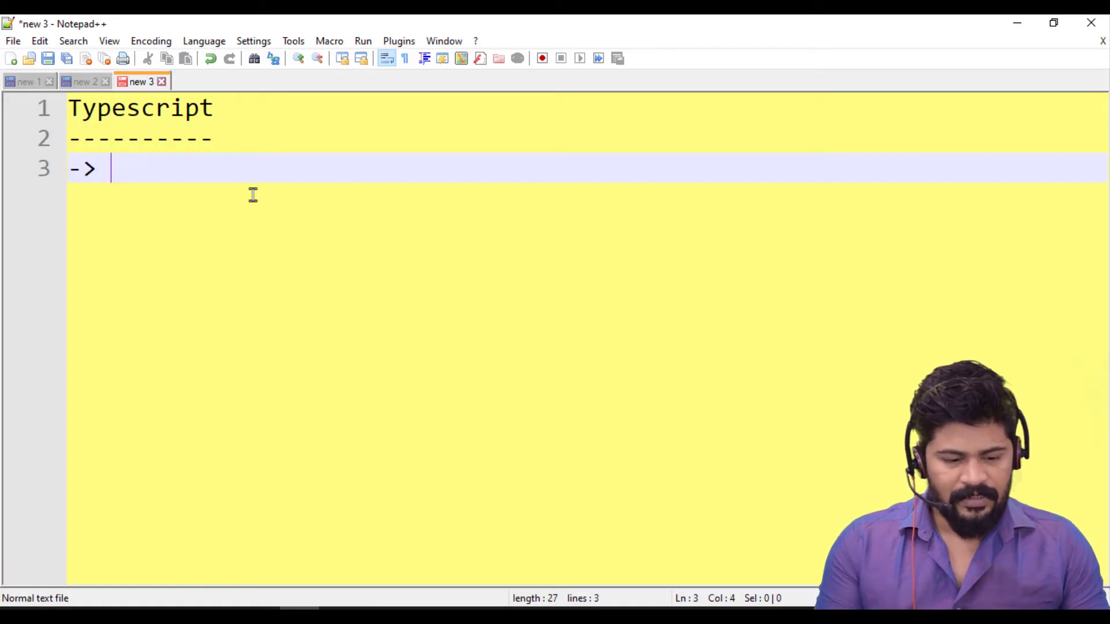
pyautogui.scroll(-2, 192, 163)
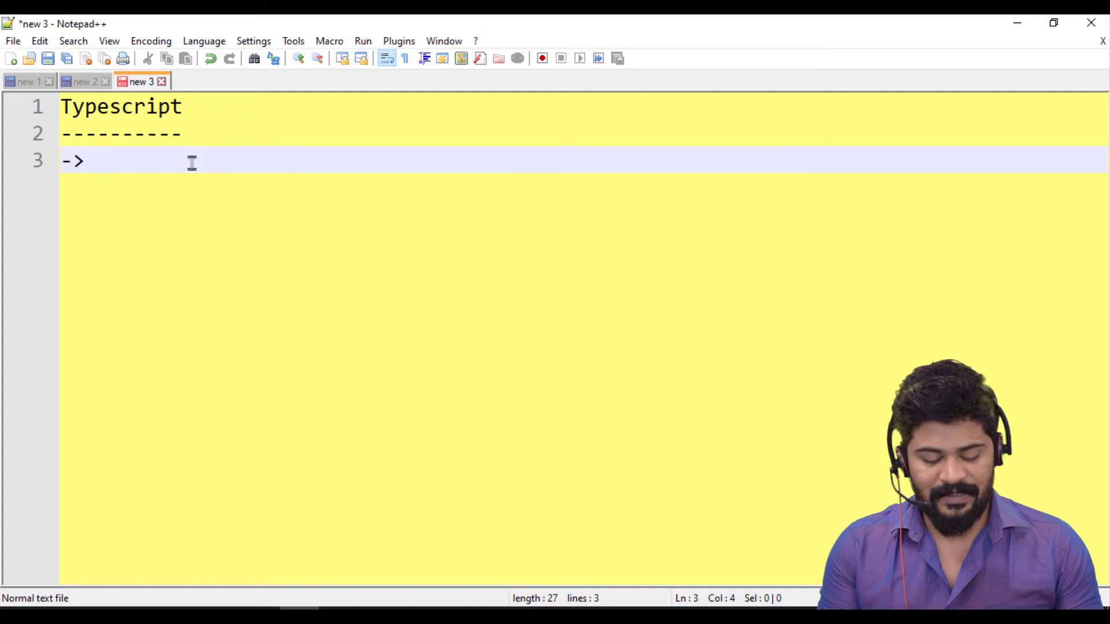
pyautogui.write('Ty')
pyautogui.press('Return')
pyautogui.write('is')
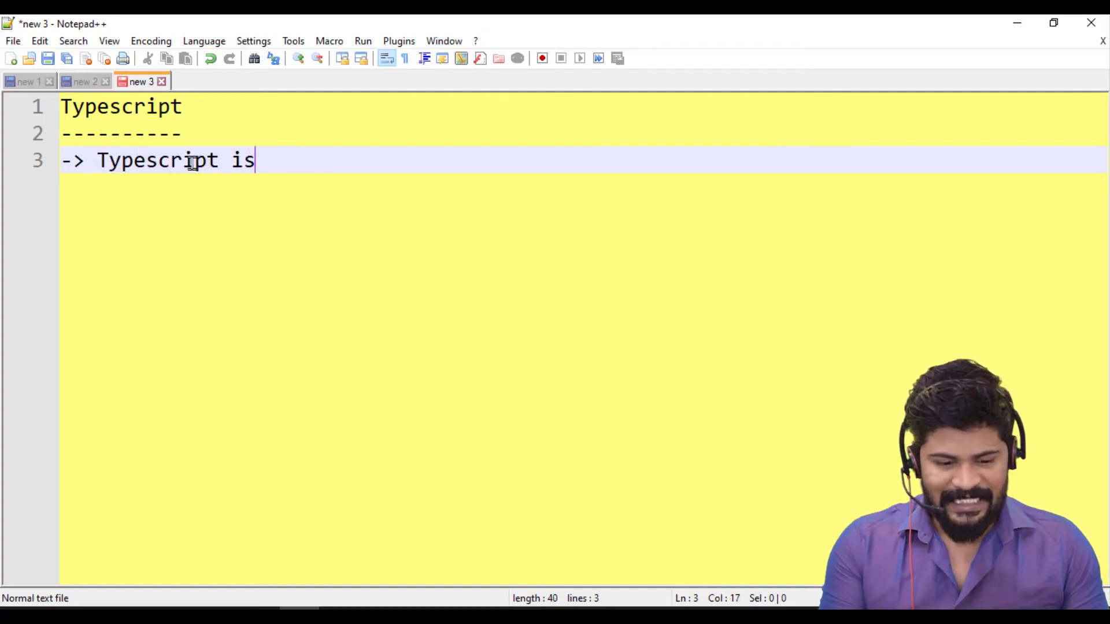
pyautogui.write(' a suoer')
pyautogui.press('BackSpace')
pyautogui.press('BackSpace')
pyautogui.press('BackSpace')
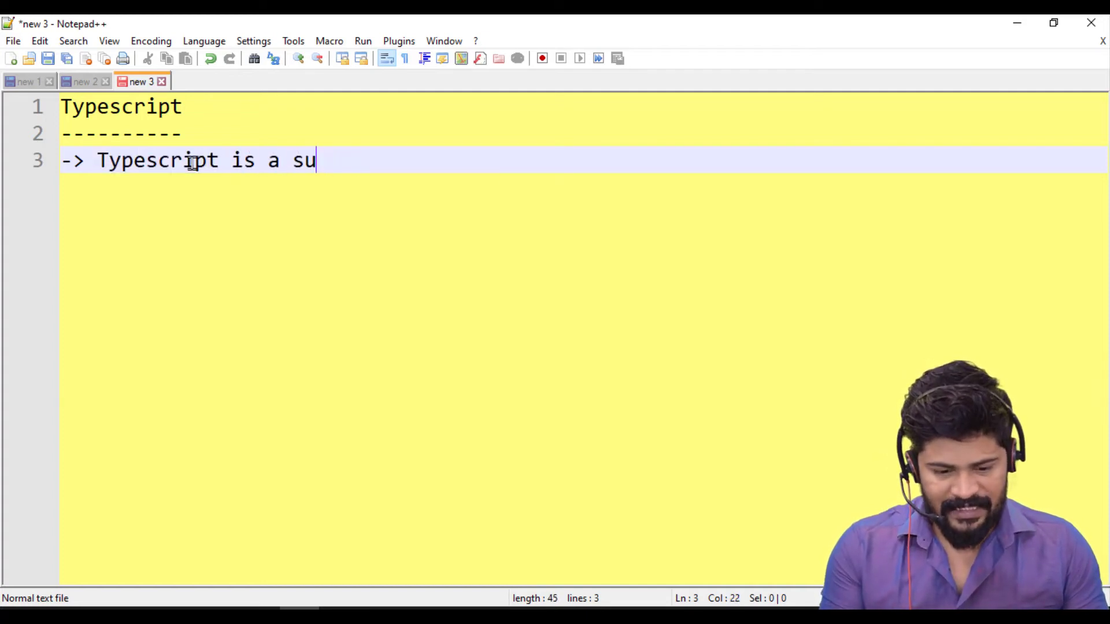
pyautogui.write('per set of J')
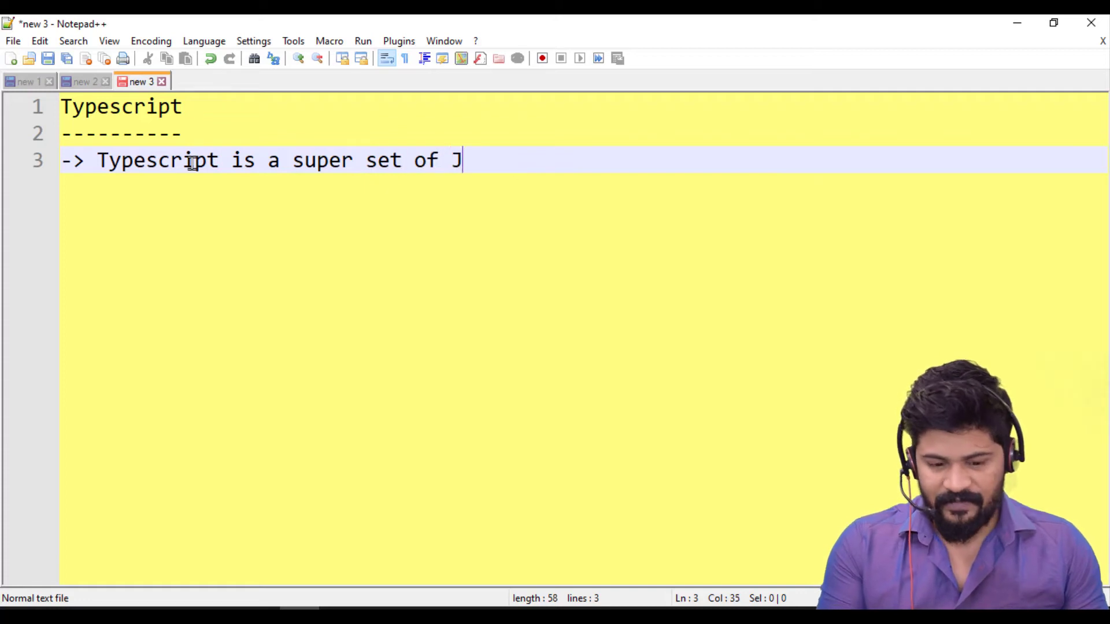
pyautogui.write('av')
pyautogui.press('BackSpace')
pyautogui.press('BackSpace')
pyautogui.write('S')
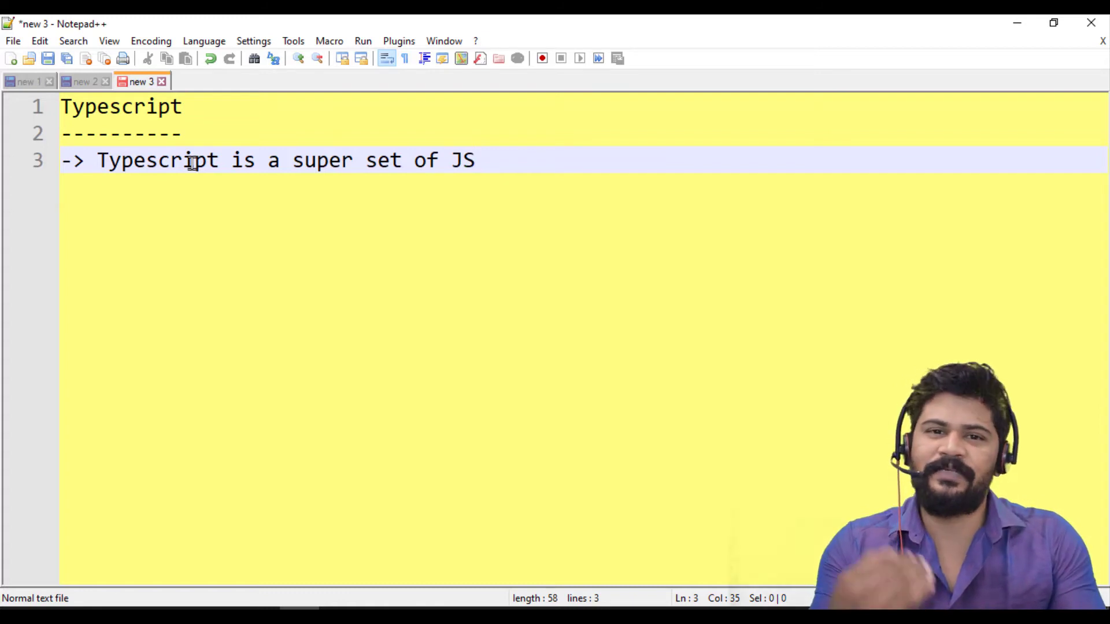
pyautogui.press('Return')
pyautogui.write('->')
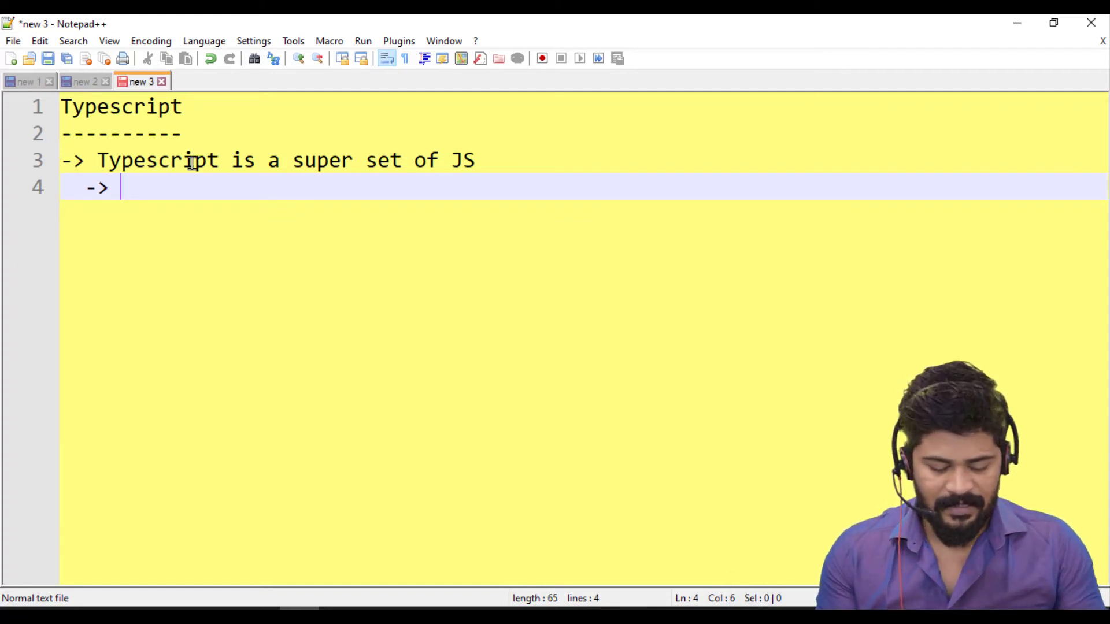
pyautogui.write('Typescript ')
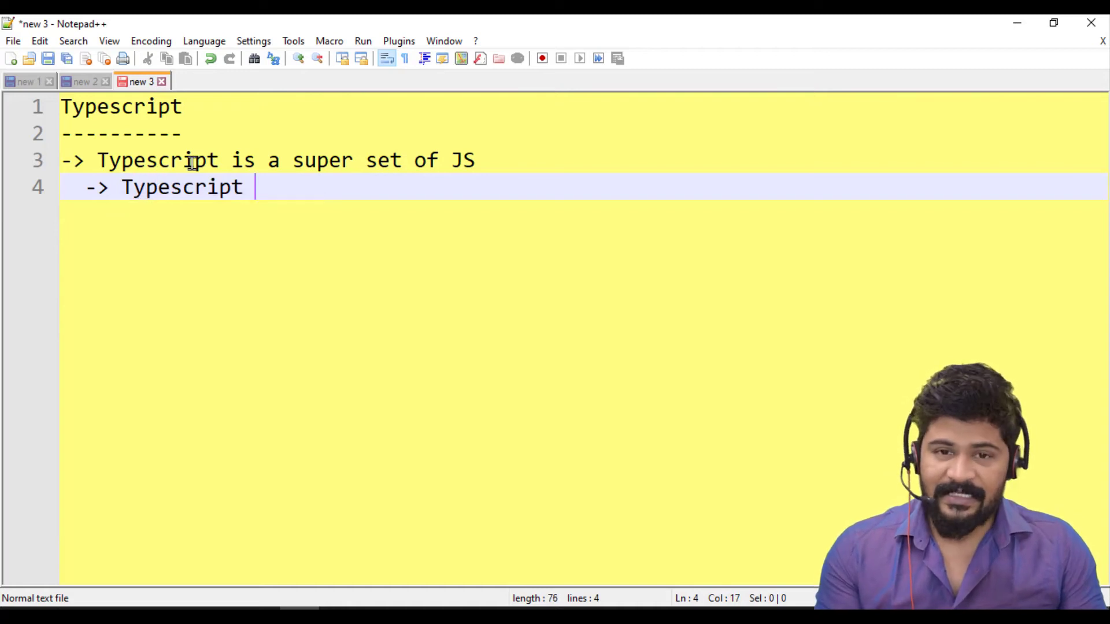
pyautogui.write('=')
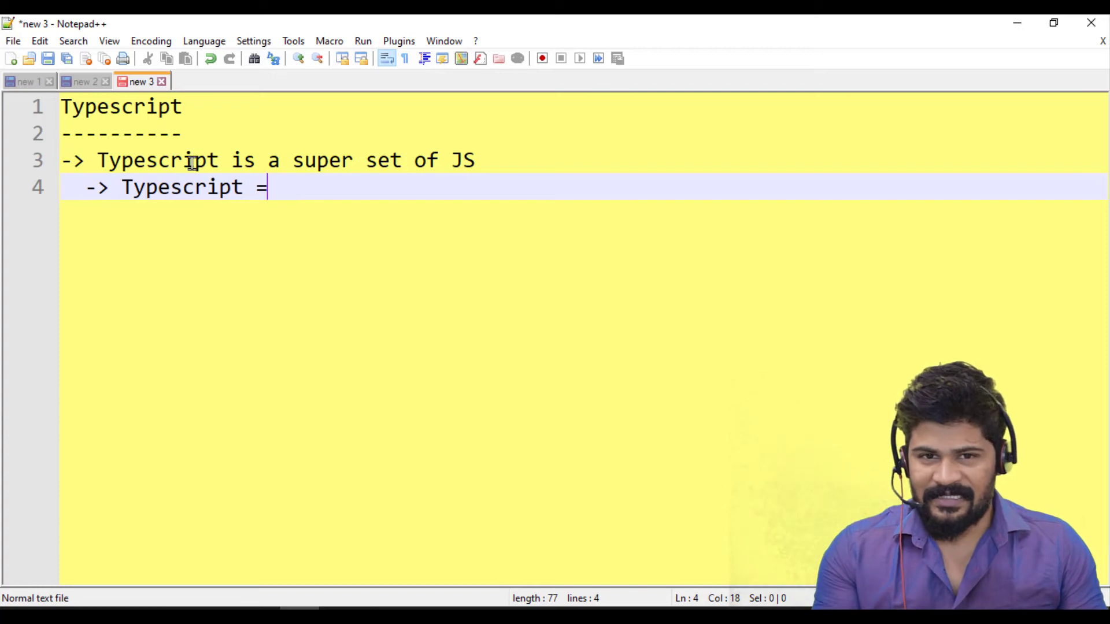
pyautogui.write(' Type ')
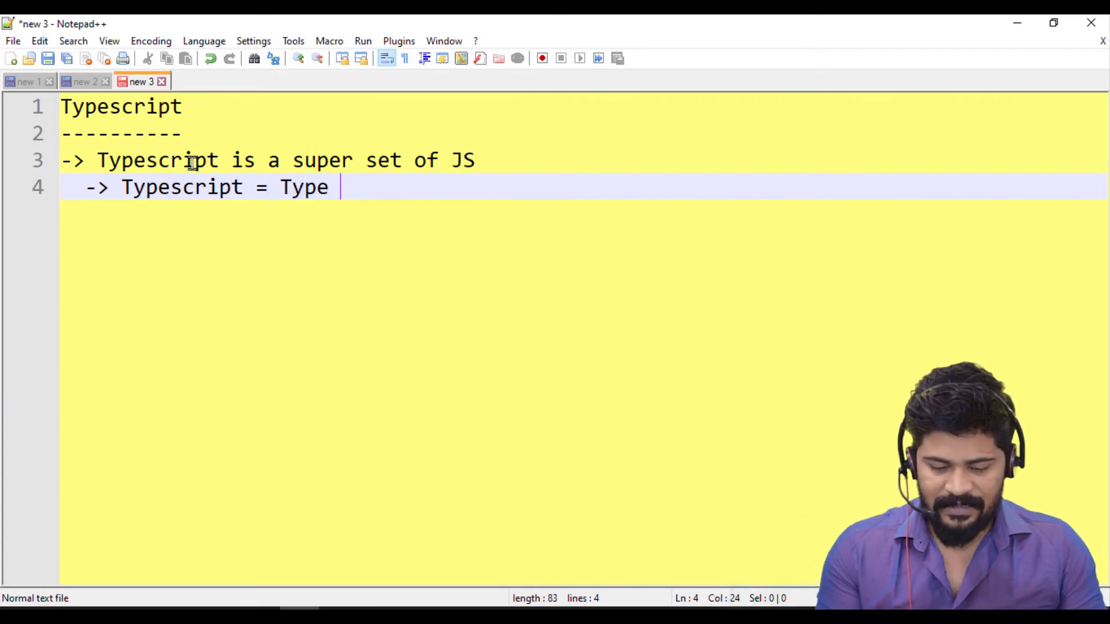
pyautogui.write('+ Java')
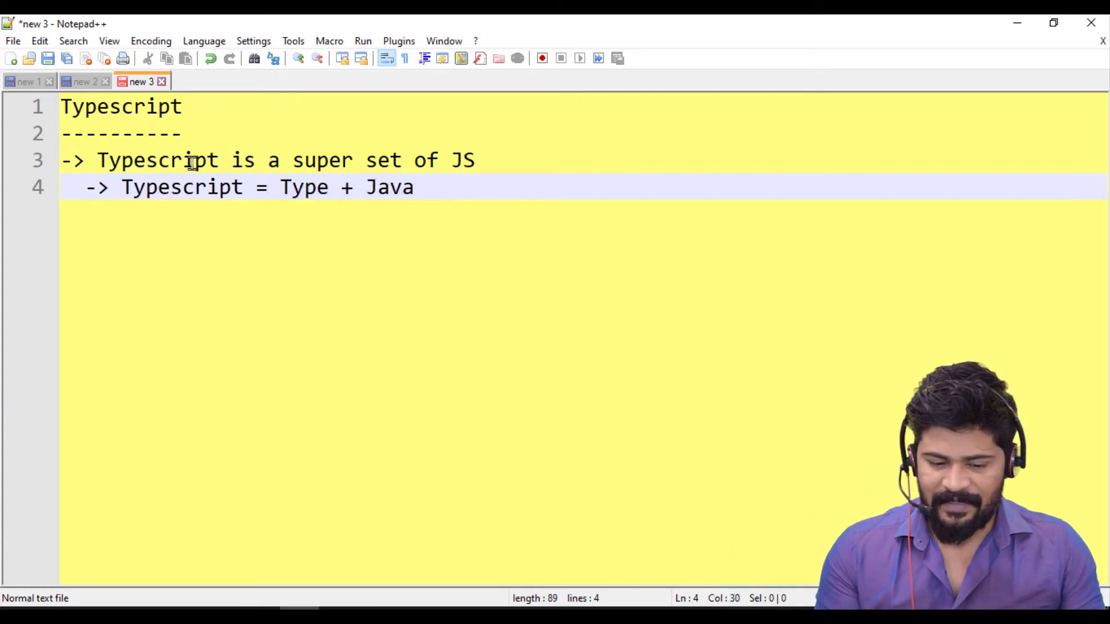
pyautogui.write('Script')
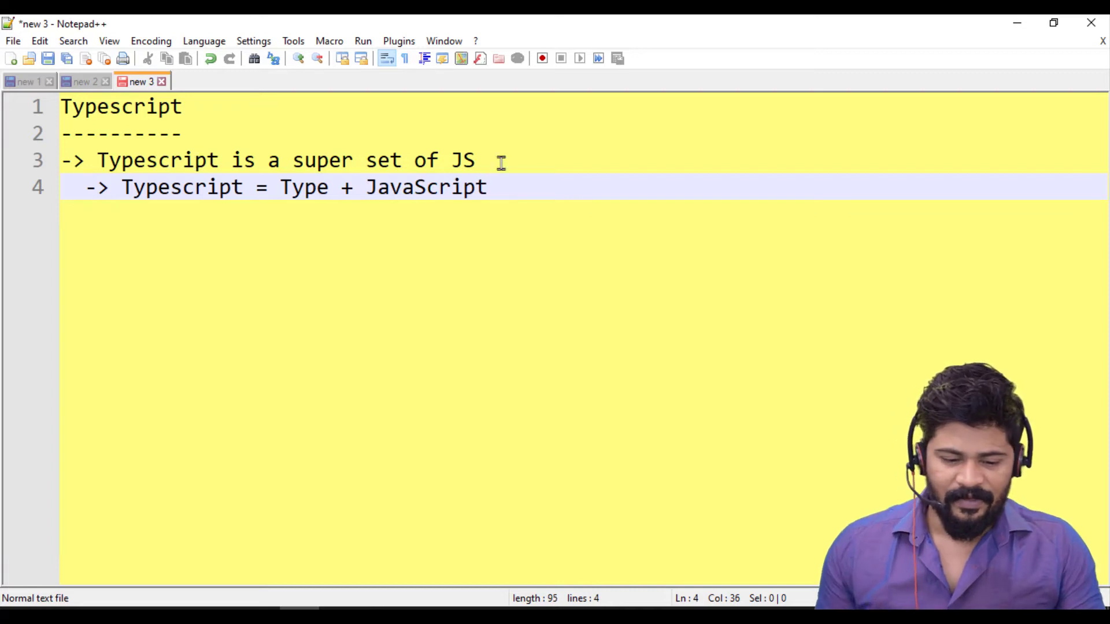
# - Insert a blank line above '-> Typescript = Type + JavaScript' and highlight its words
pyautogui.click(501, 163)
pyautogui.press('Return')
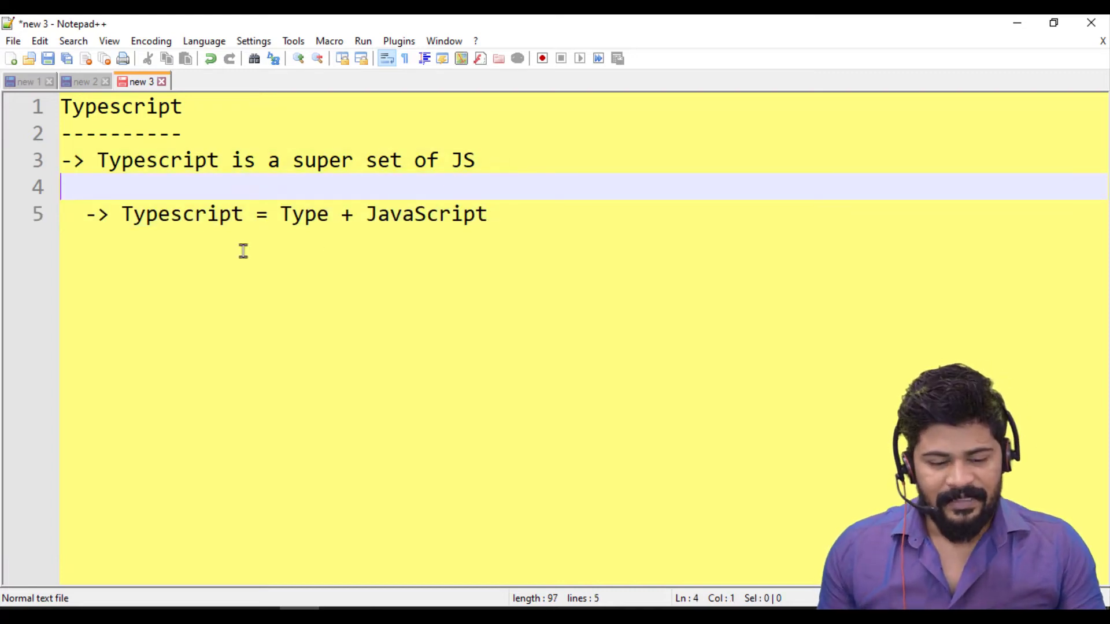
pyautogui.doubleClick(215, 217)
pyautogui.doubleClick(330, 217)
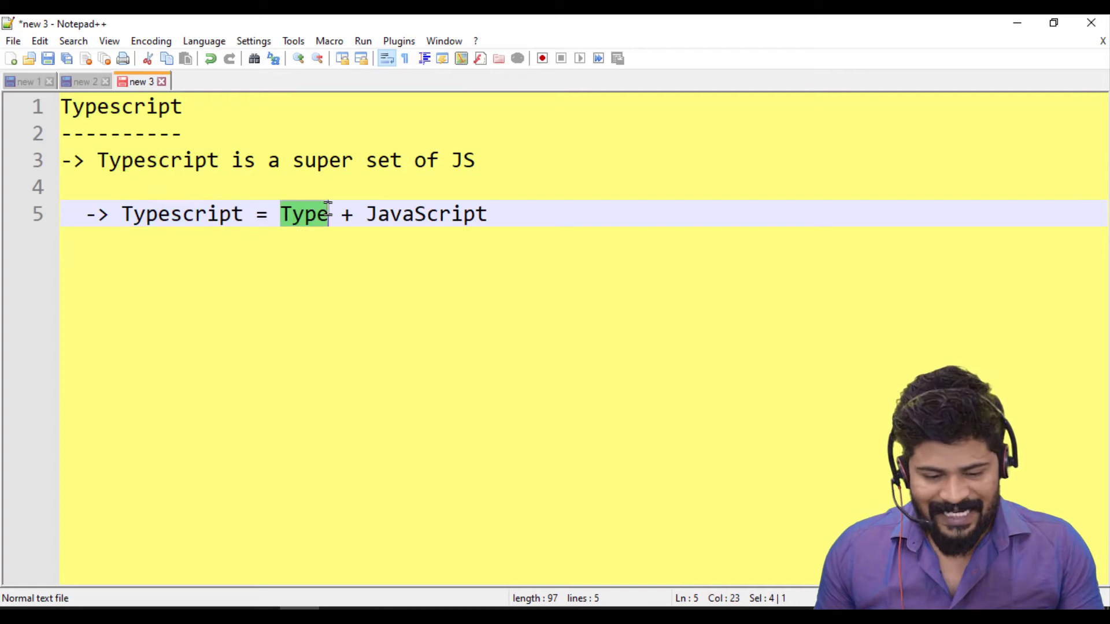
pyautogui.doubleClick(376, 216)
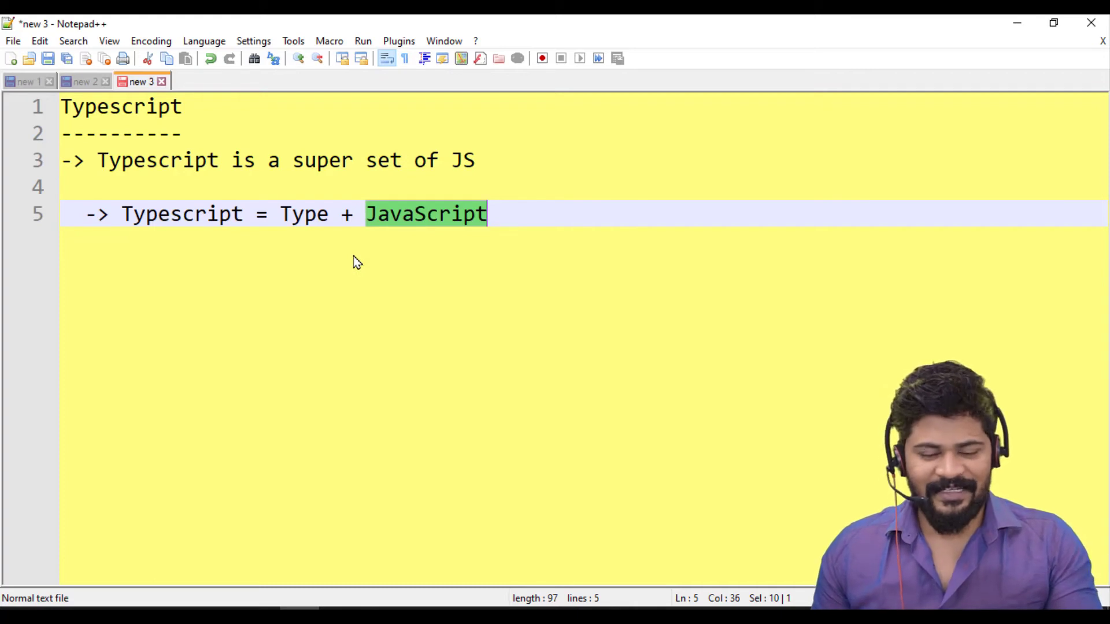
pyautogui.click(391, 228)
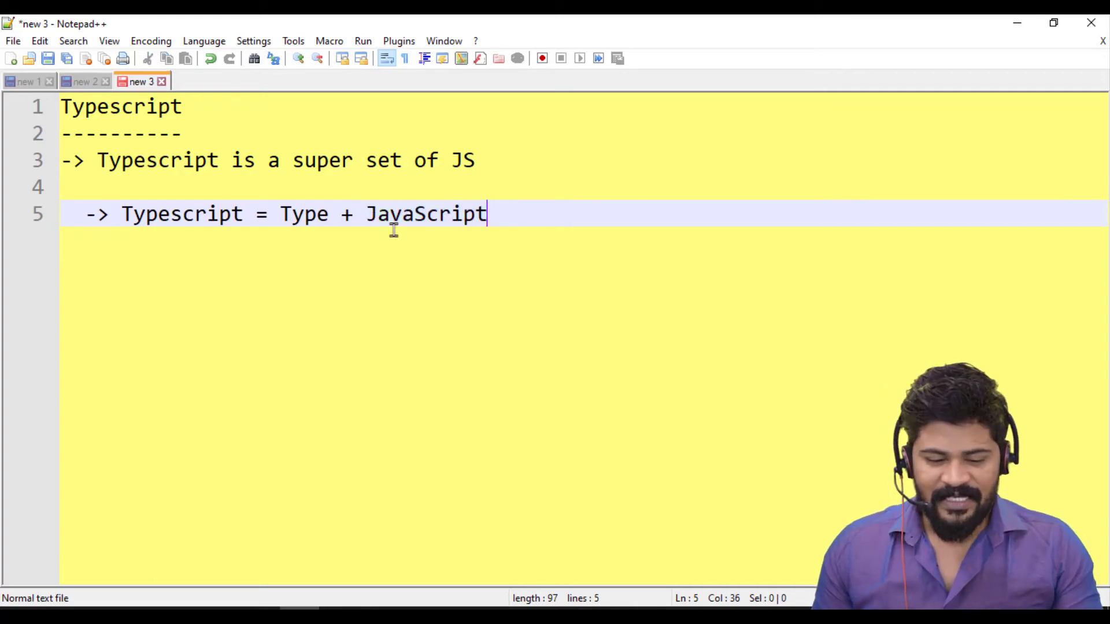
pyautogui.doubleClick(392, 228)
pyautogui.click(398, 242)
pyautogui.doubleClick(404, 245)
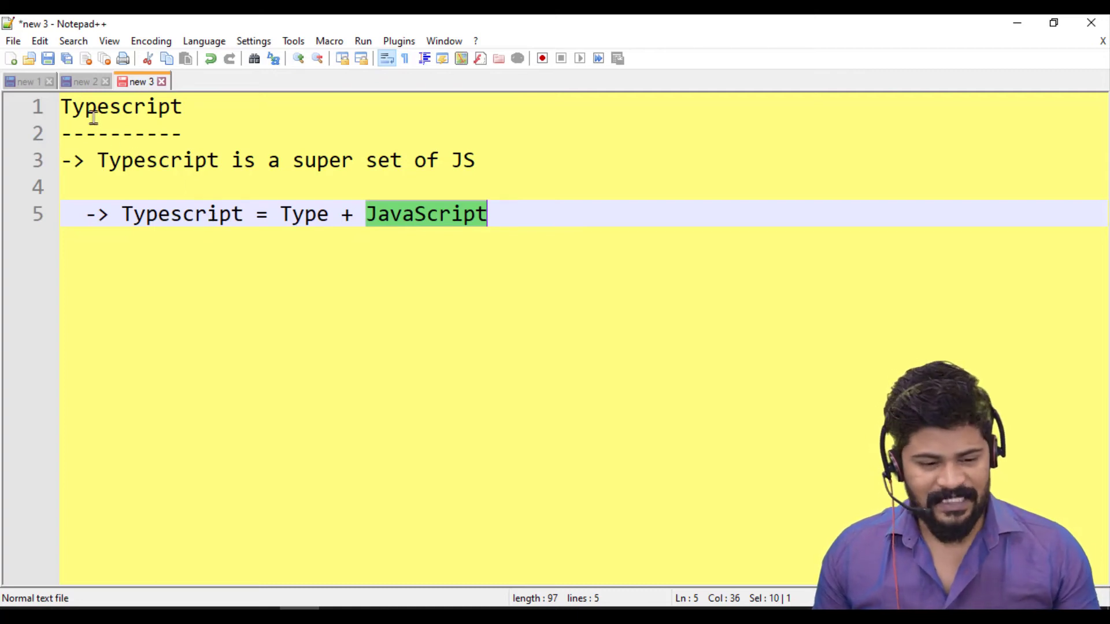
# - Rejoin the heading so it reads 'Typescript' again
pyautogui.click(110, 107)
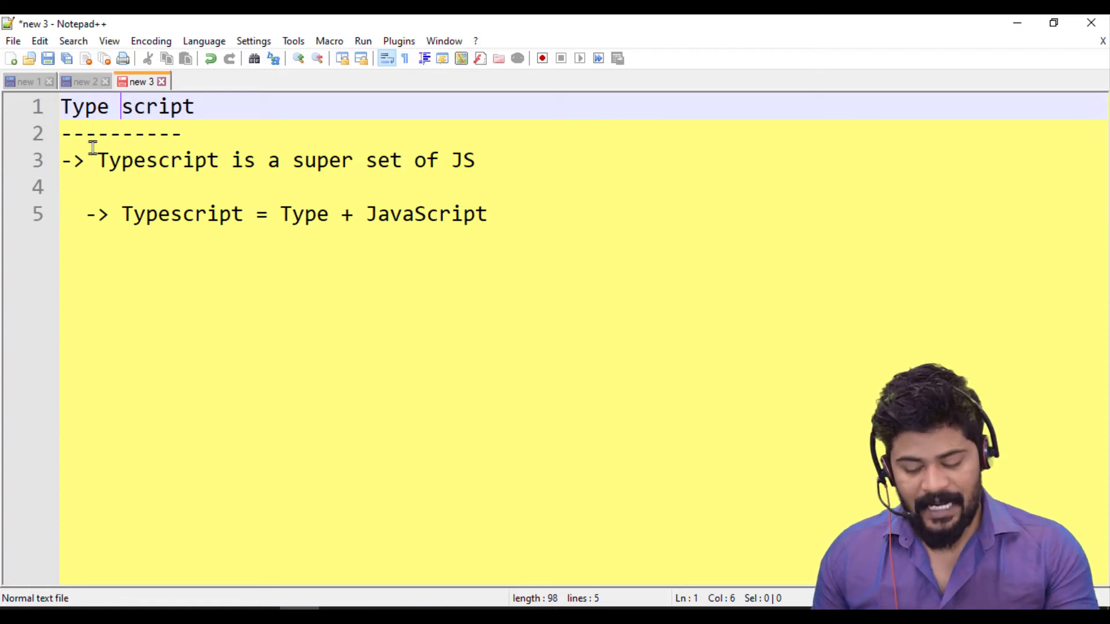
pyautogui.press('BackSpace')
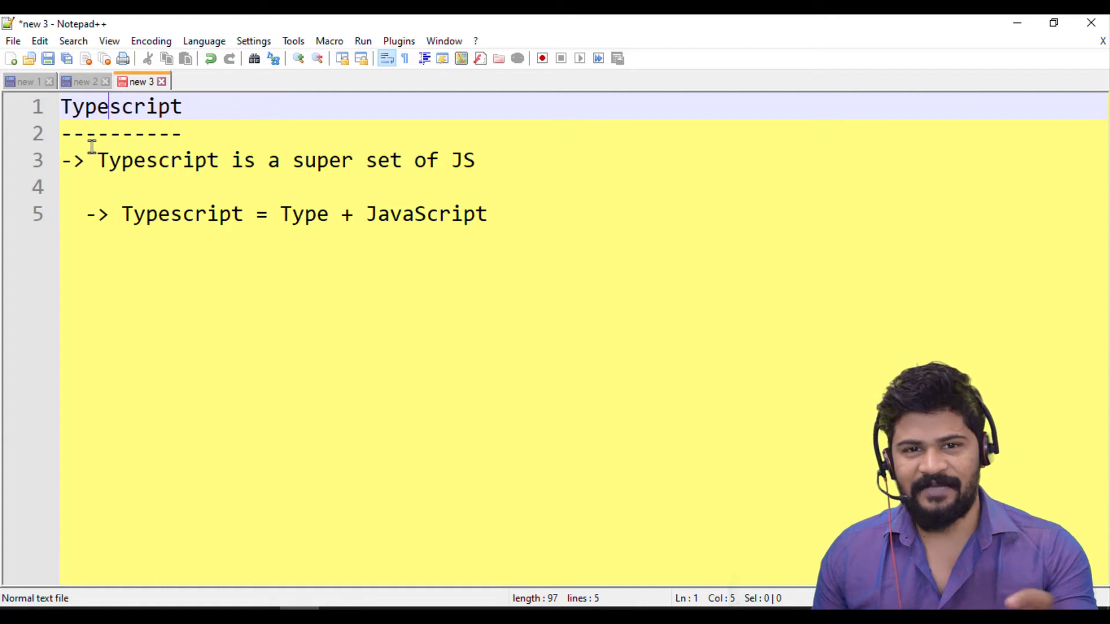
pyautogui.click(222, 260)
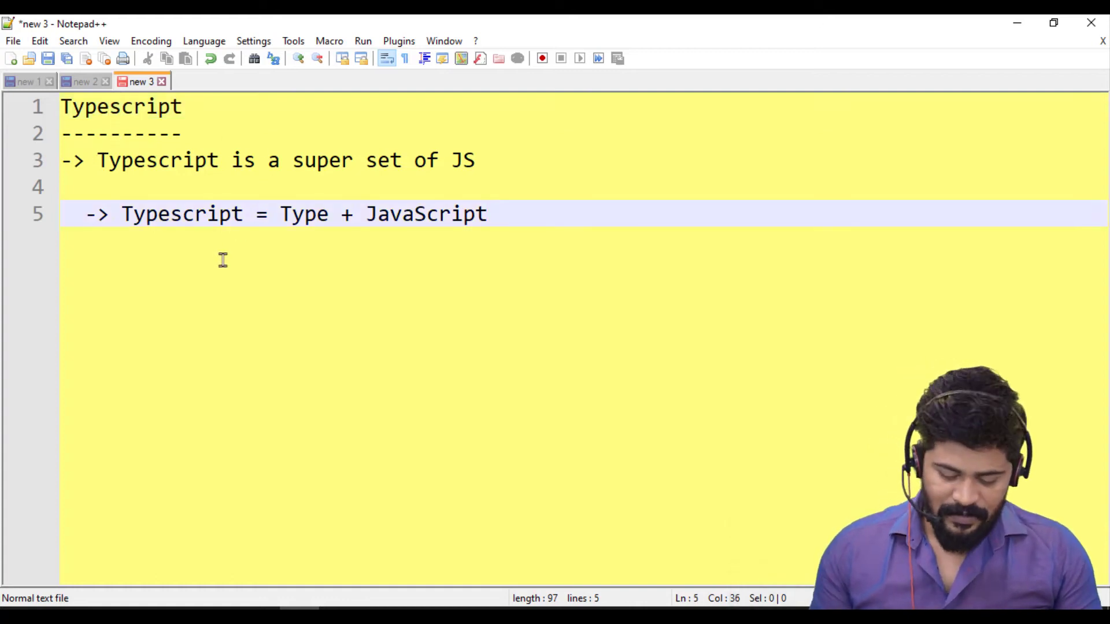
# - Add the indented version line '-> 4.1.3' under the Type + JavaScript point
pyautogui.press('Return')
pyautogui.write('->')
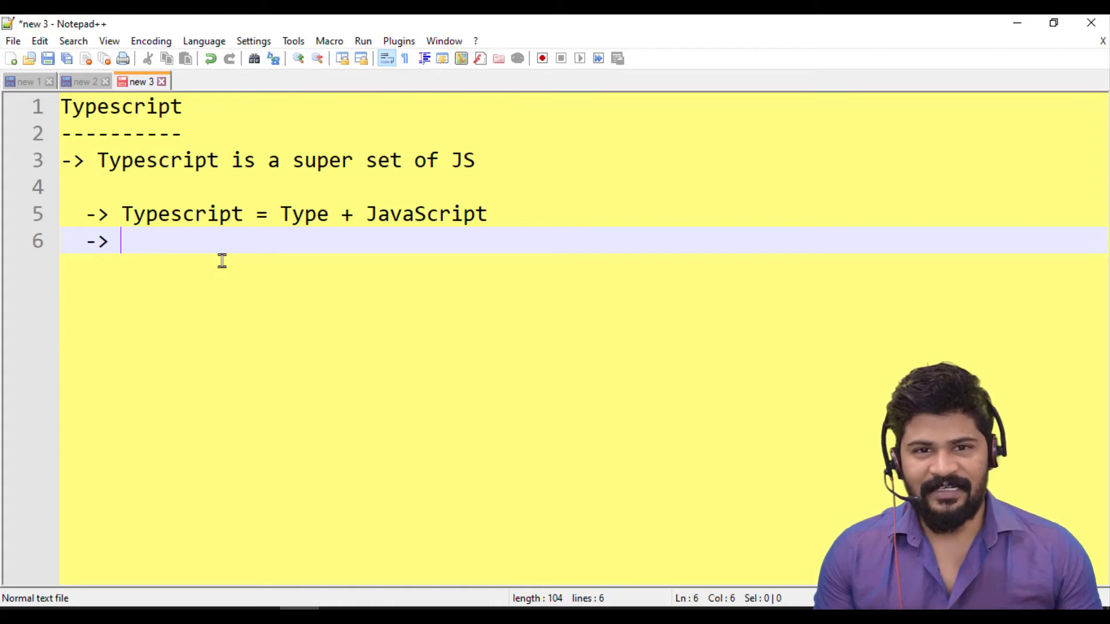
pyautogui.write('4.')
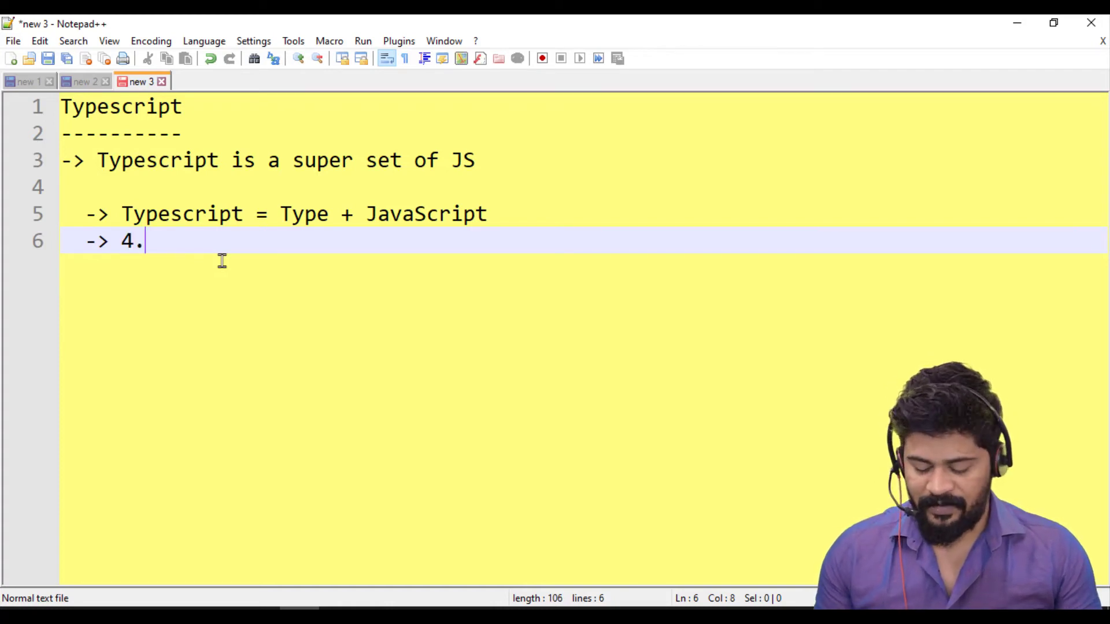
pyautogui.write('13')
pyautogui.press('BackSpace')
pyautogui.write('.')
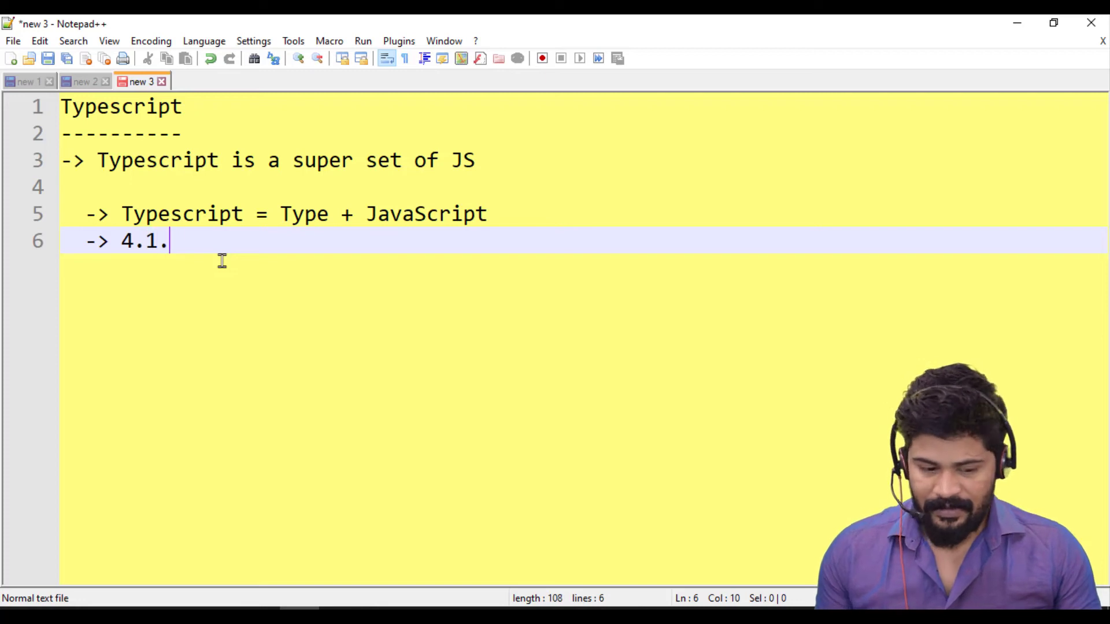
pyautogui.write('3')
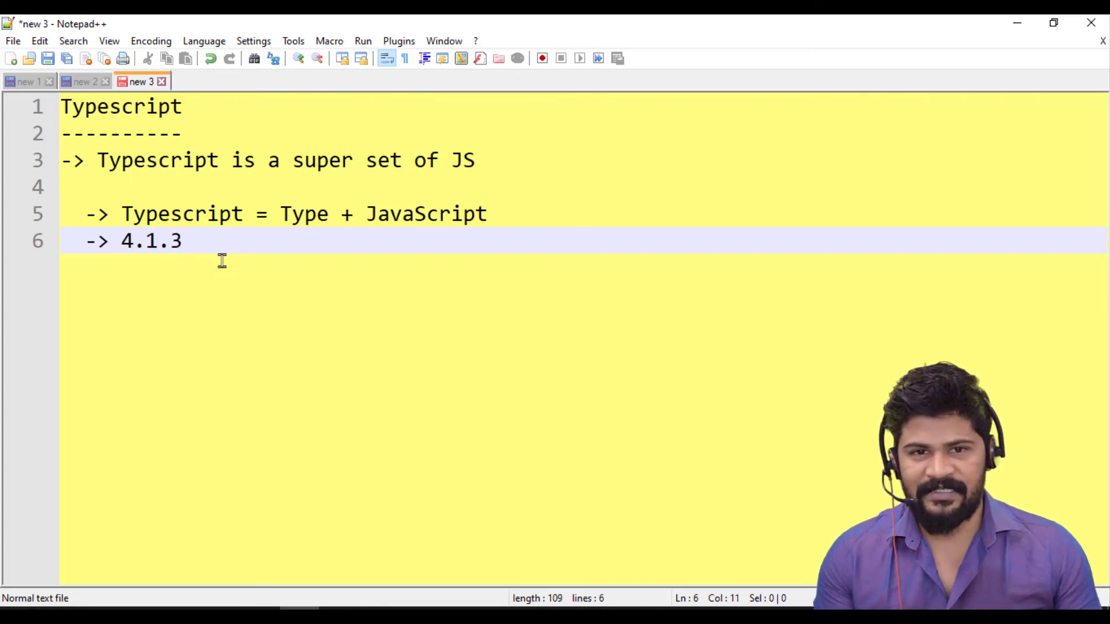
pyautogui.moveTo(117, 240); pyautogui.dragTo(205, 242)
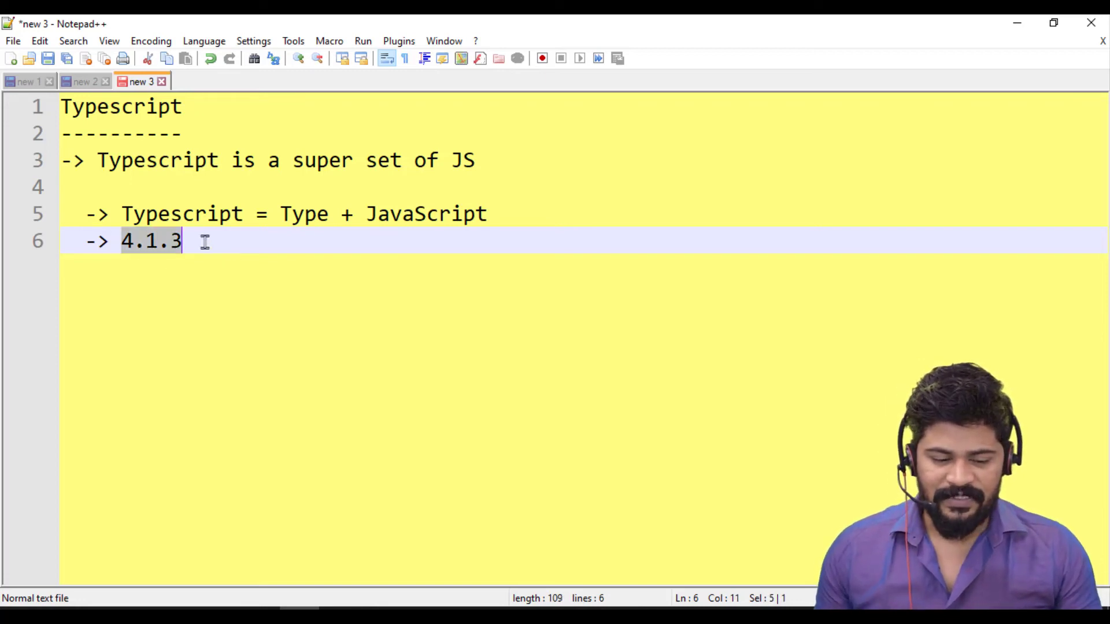
pyautogui.click(93, 286)
# - Add the unindented timeline line '2011 -> Angular JS -> Google'
pyautogui.press('Return')
pyautogui.press('Return')
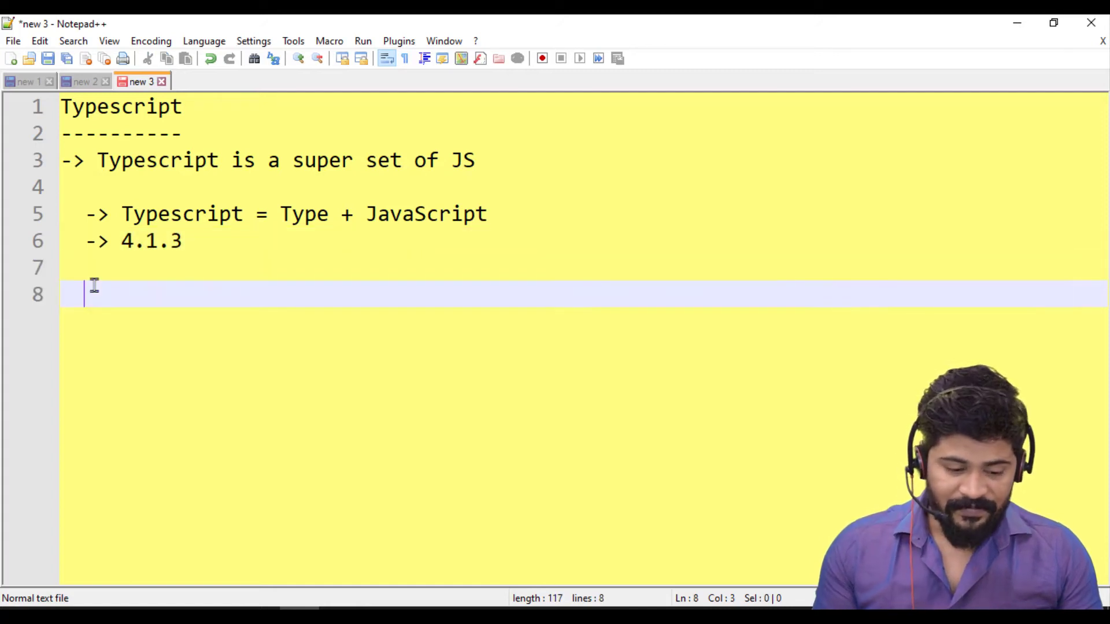
pyautogui.press('BackSpace')
pyautogui.press('BackSpace')
pyautogui.write('->')
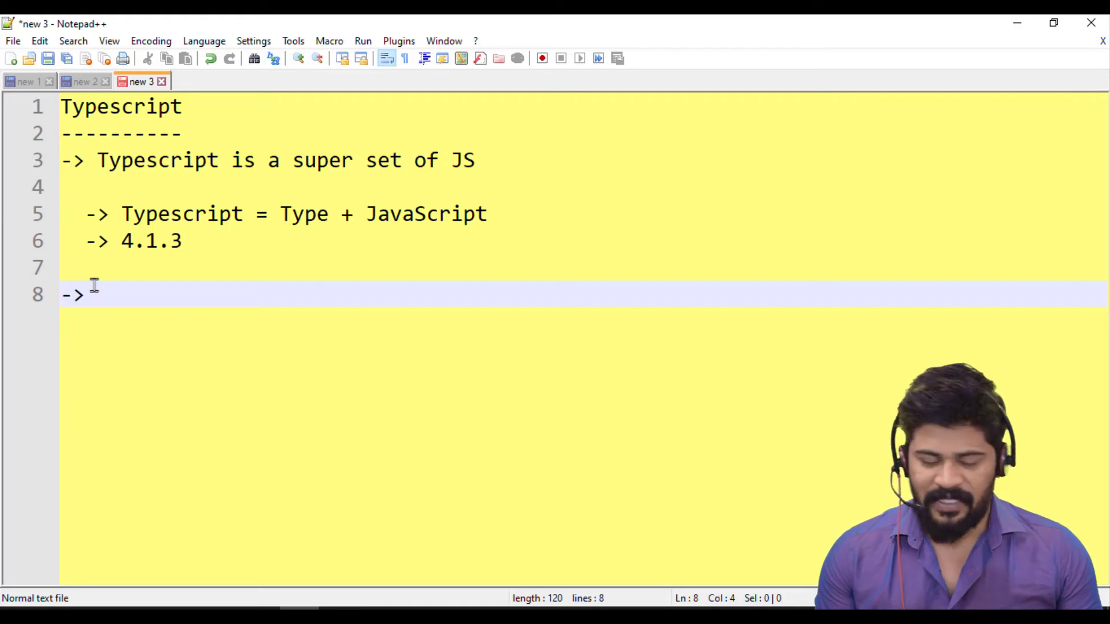
pyautogui.press('BackSpace')
pyautogui.press('BackSpace')
pyautogui.press('BackSpace')
pyautogui.write('20')
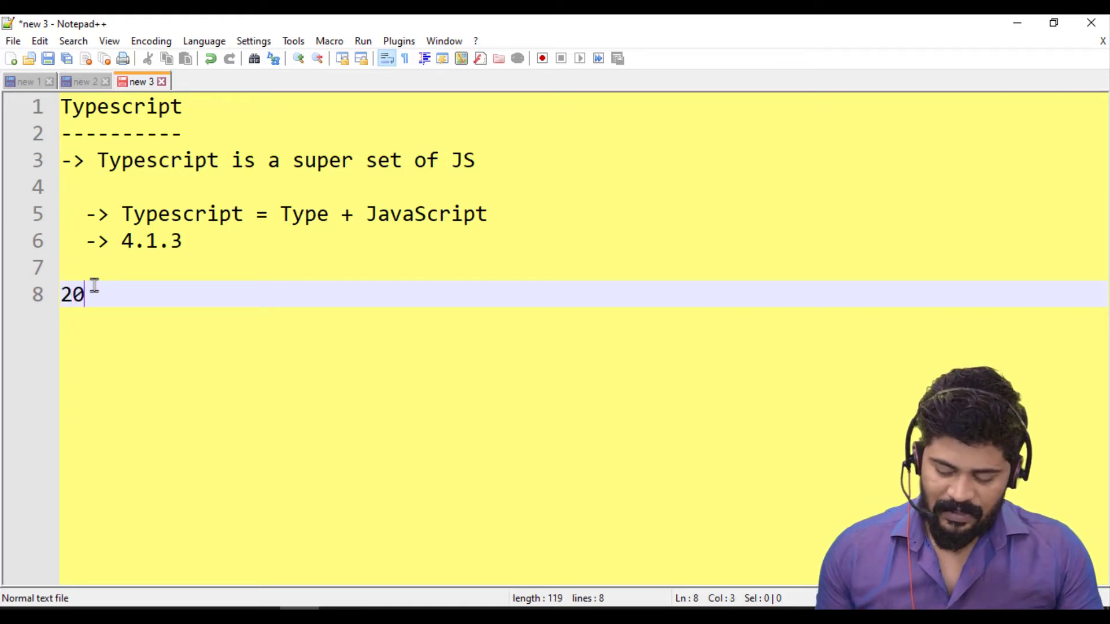
pyautogui.write('11 -> ')
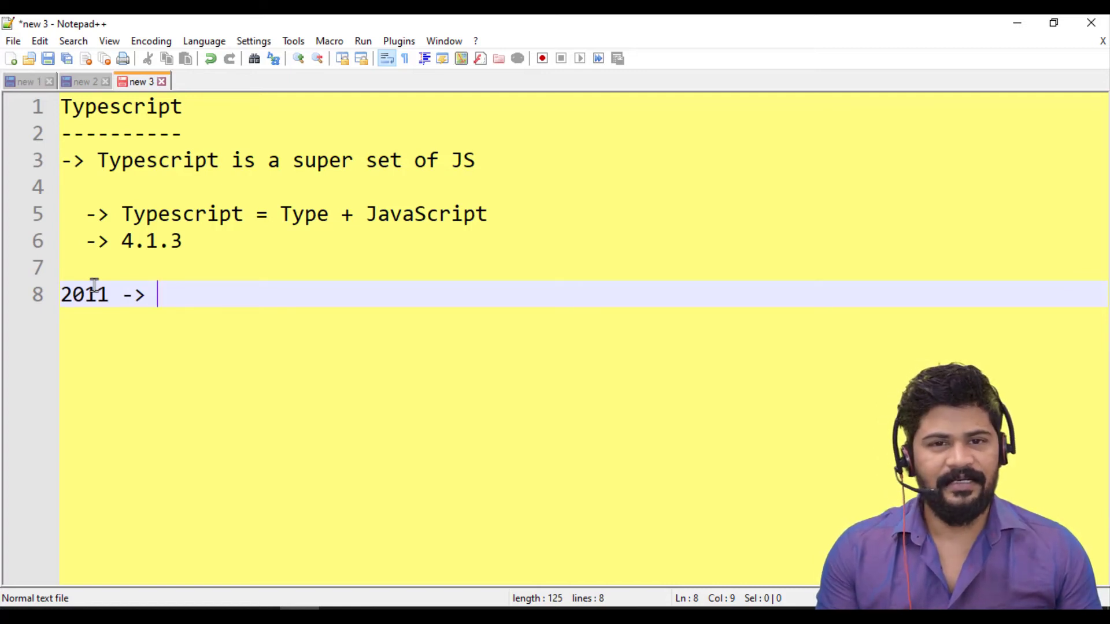
pyautogui.write('Angular JS ')
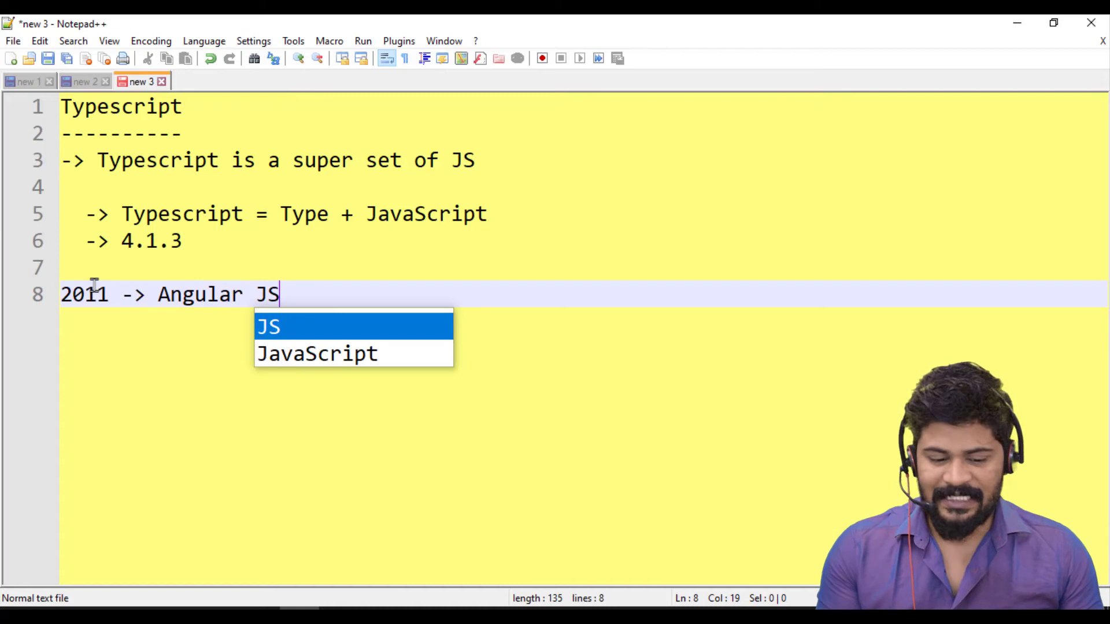
pyautogui.write('-> Goo')
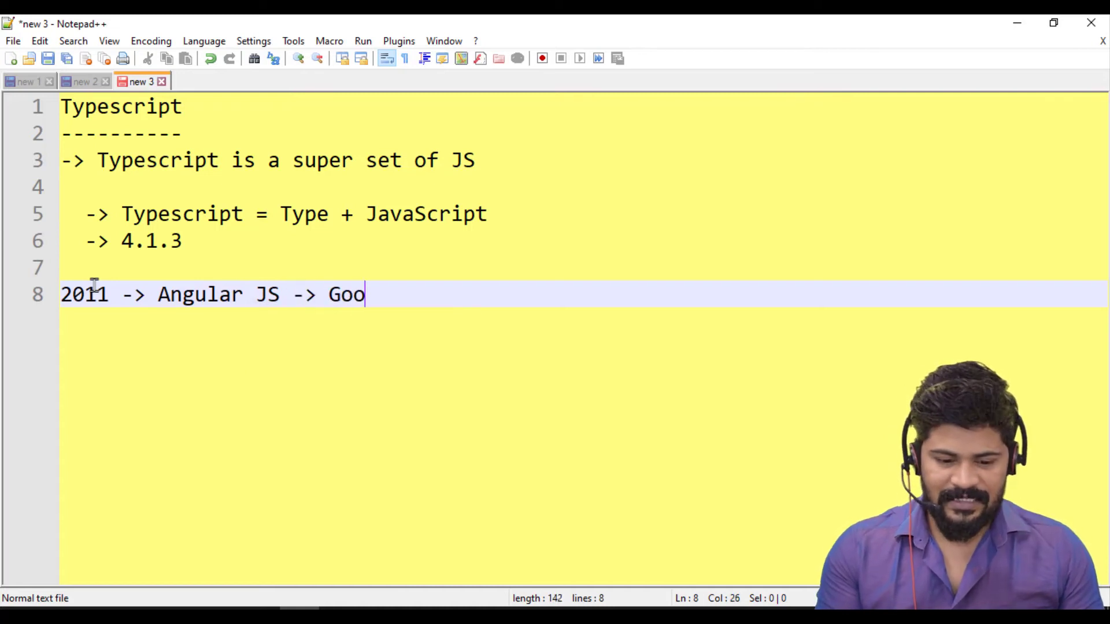
pyautogui.write('gle')
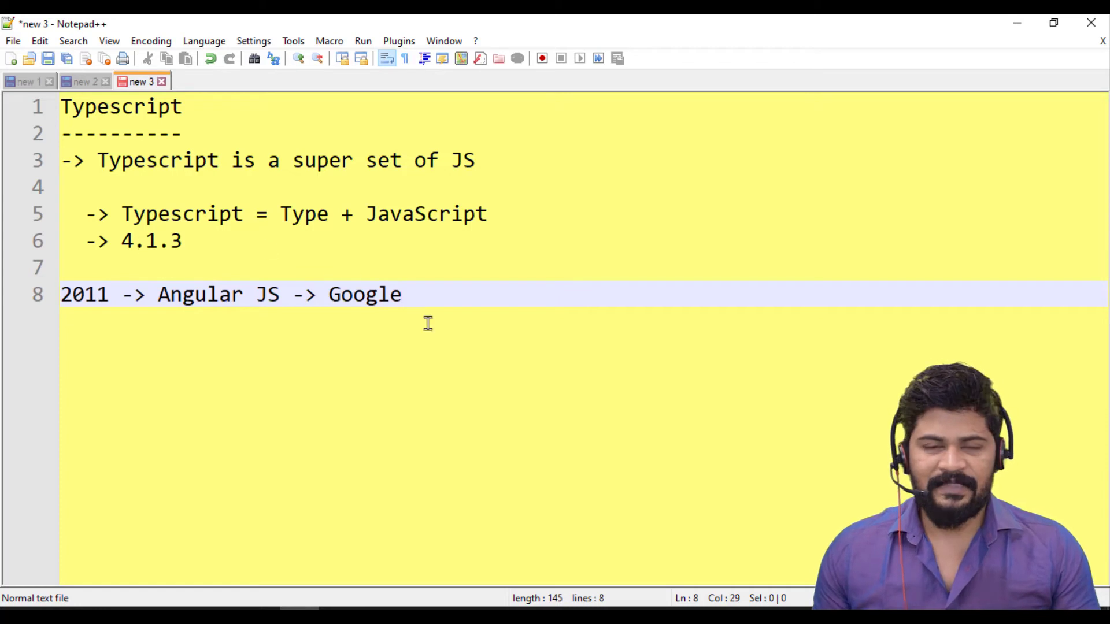
pyautogui.moveTo(292, 298); pyautogui.dragTo(217, 296)
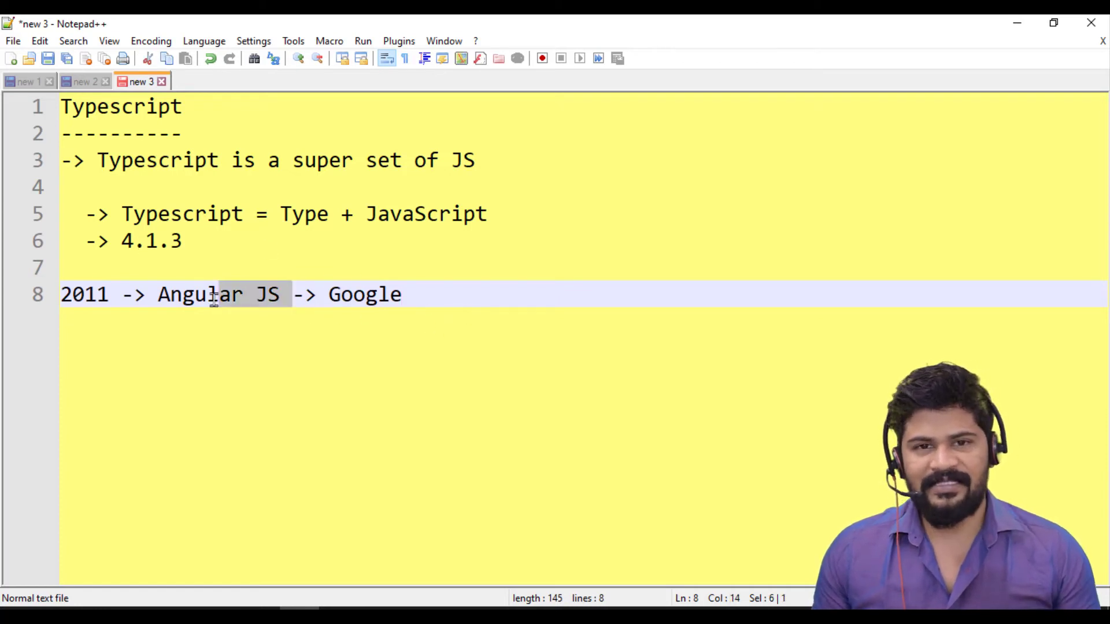
pyautogui.click(482, 295)
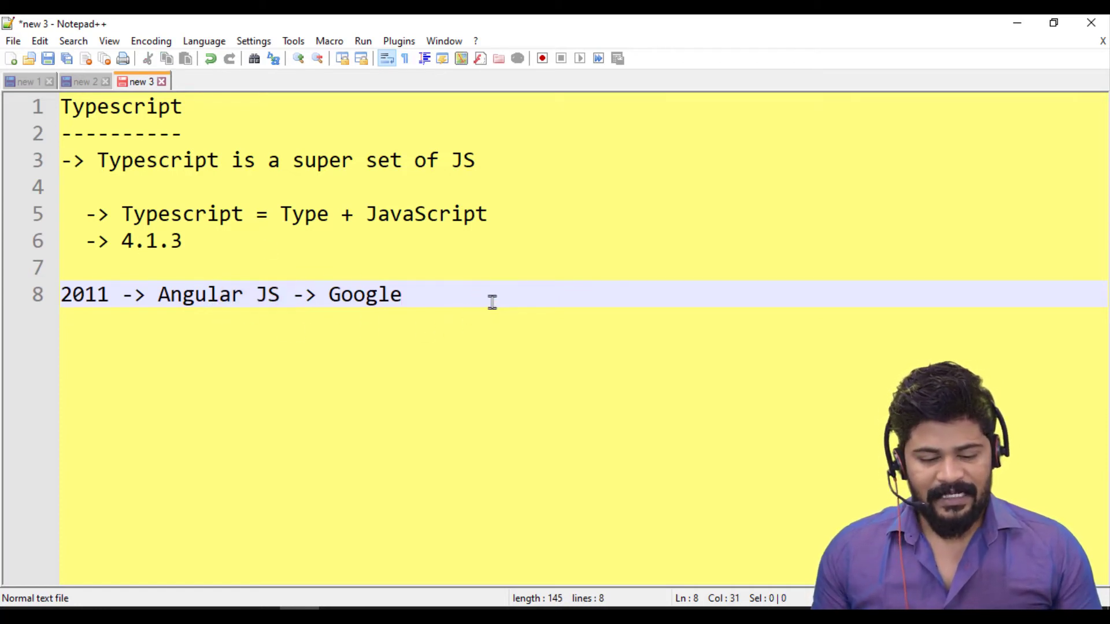
# - Add '2013 -> React JS -> Facebook' below it, highlighting both framework names
pyautogui.press('Return')
pyautogui.write('2013')
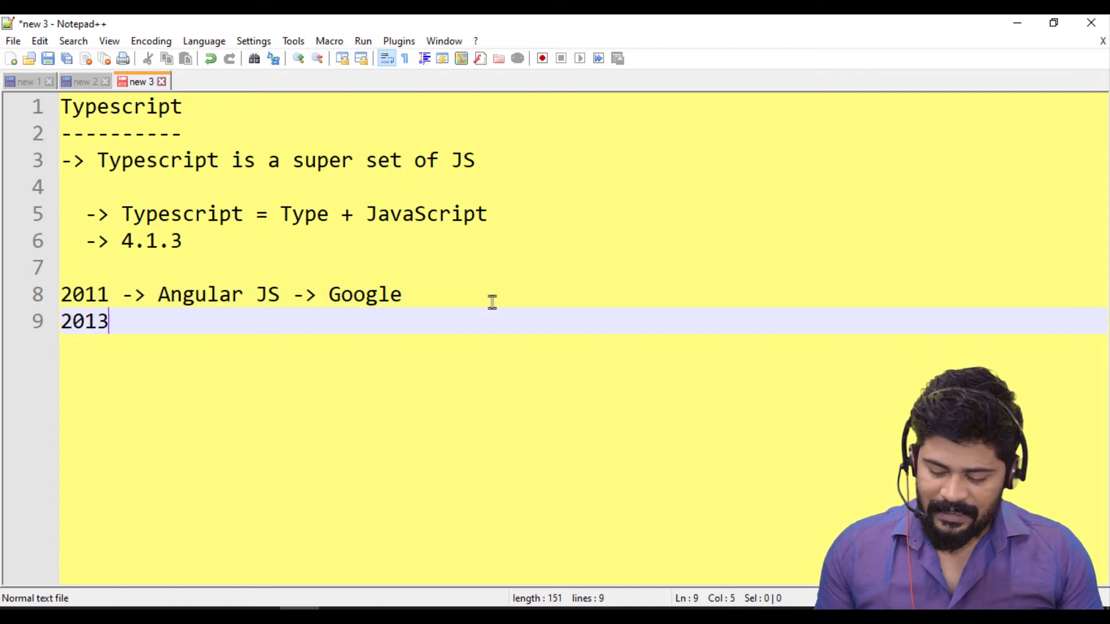
pyautogui.write(' -> ')
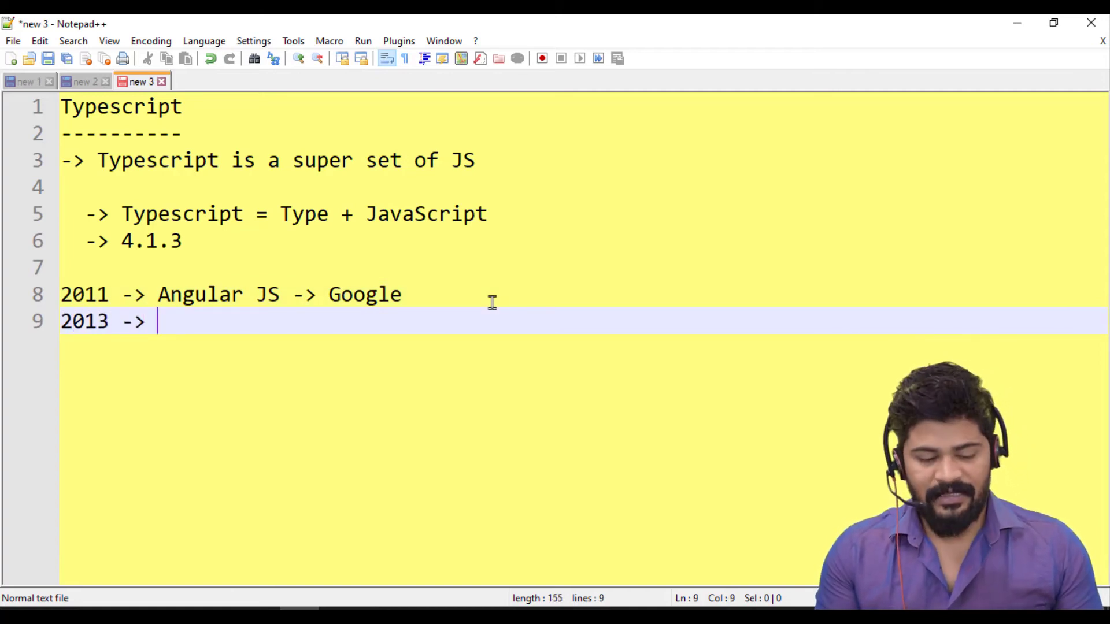
pyautogui.write('rea')
pyautogui.press('BackSpace')
pyautogui.press('BackSpace')
pyautogui.press('BackSpace')
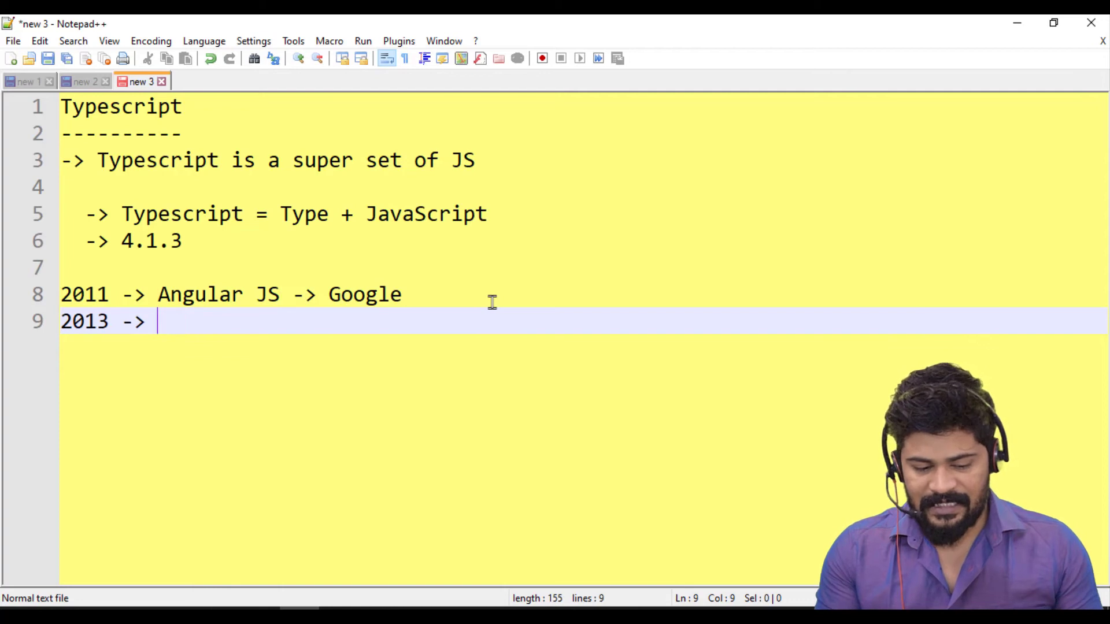
pyautogui.write('React JS -')
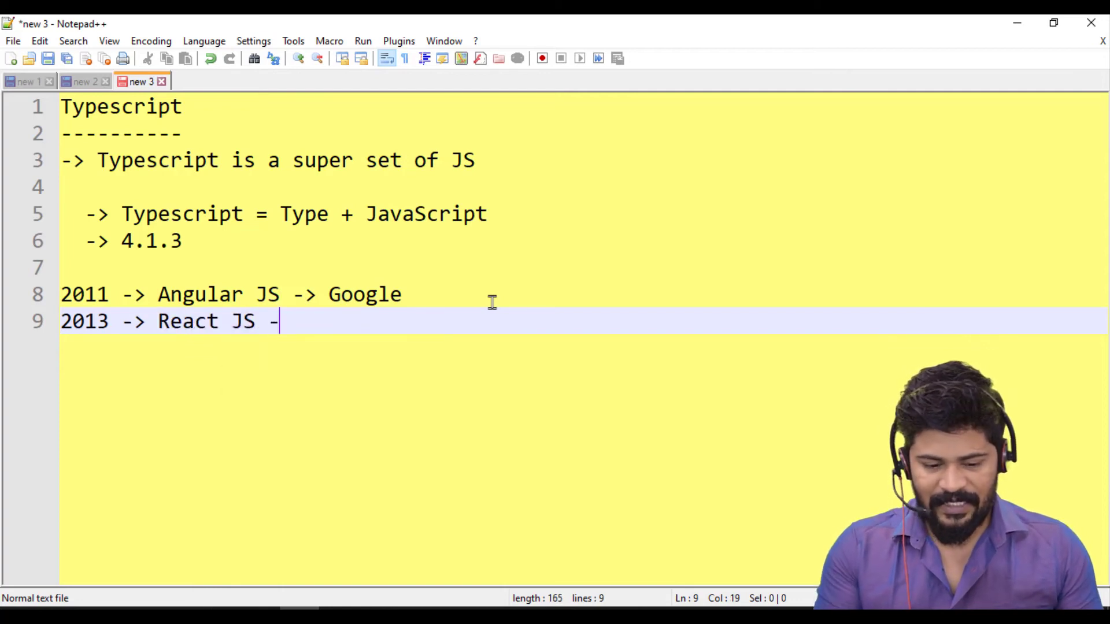
pyautogui.write('> Faceb')
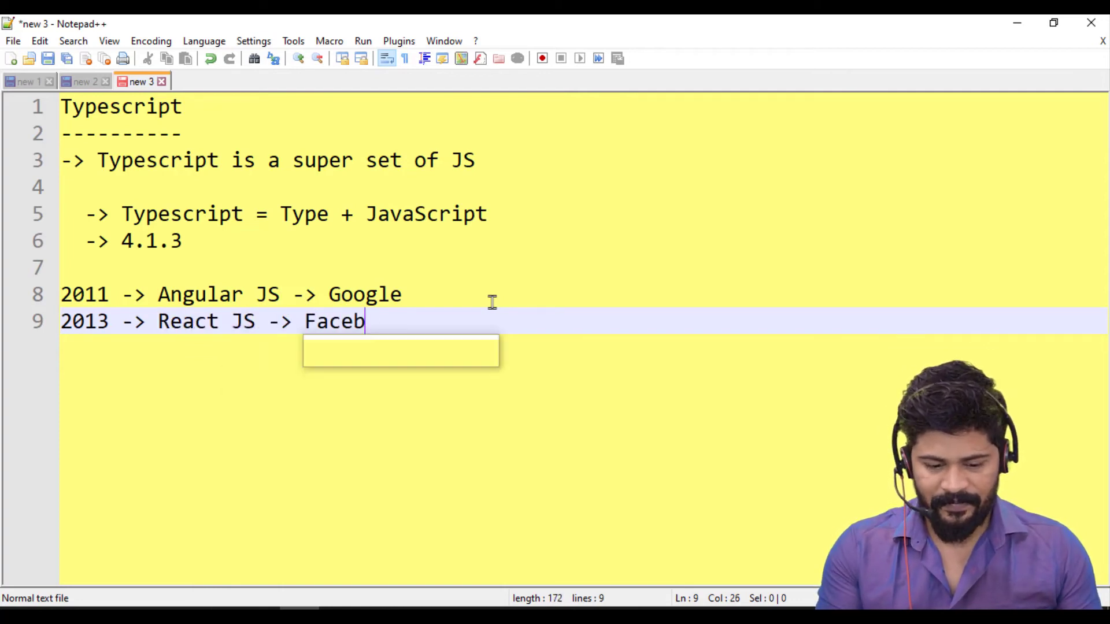
pyautogui.write('ook')
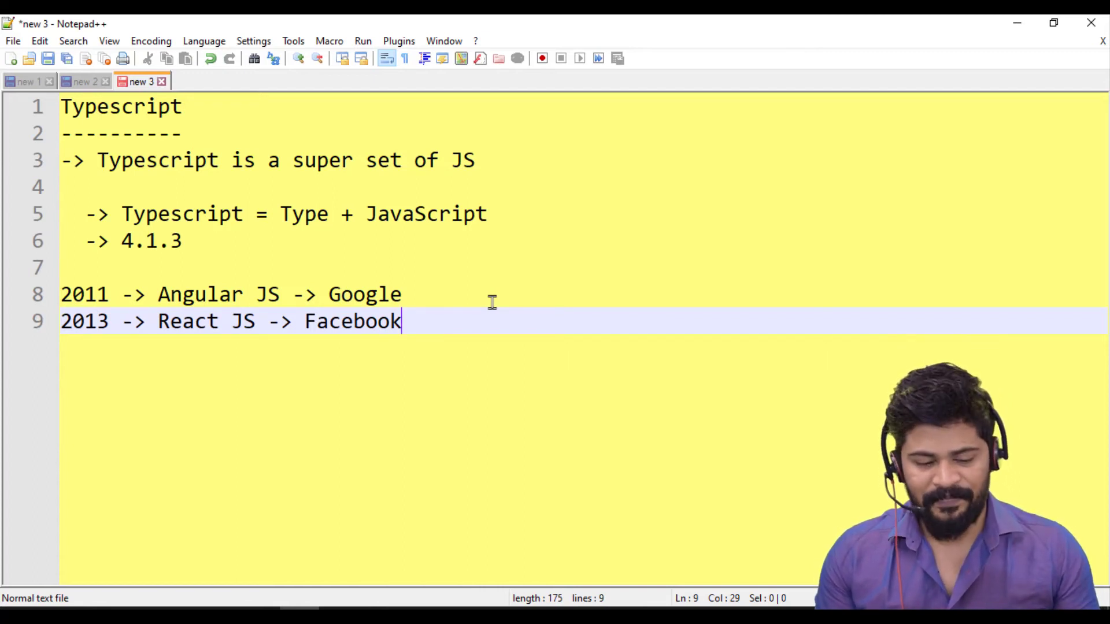
pyautogui.press('Return')
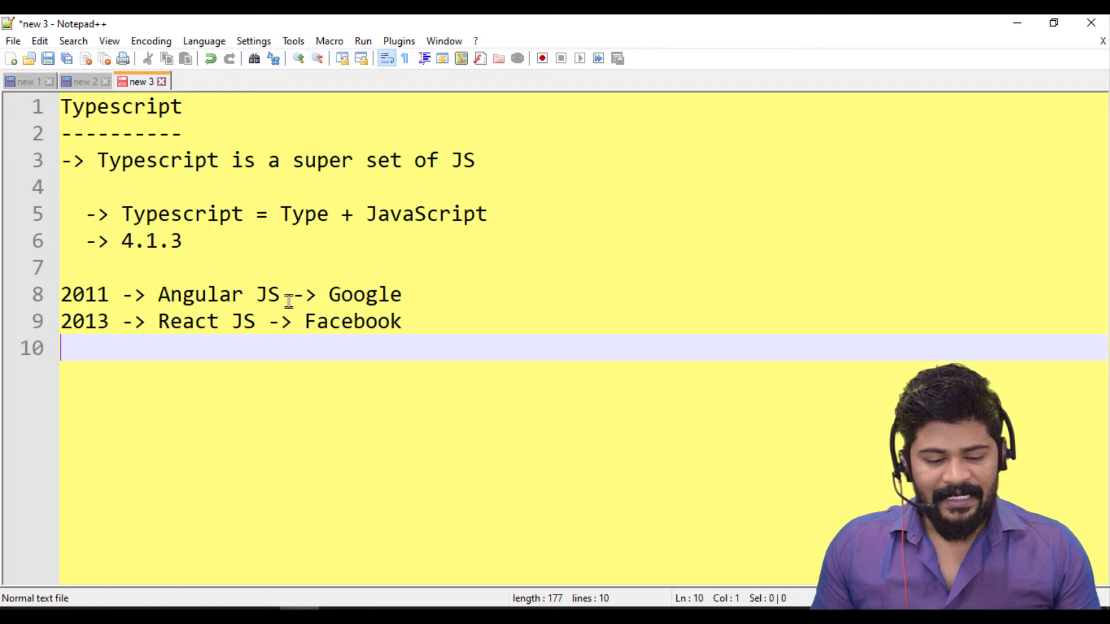
pyautogui.moveTo(291, 297); pyautogui.dragTo(124, 298)
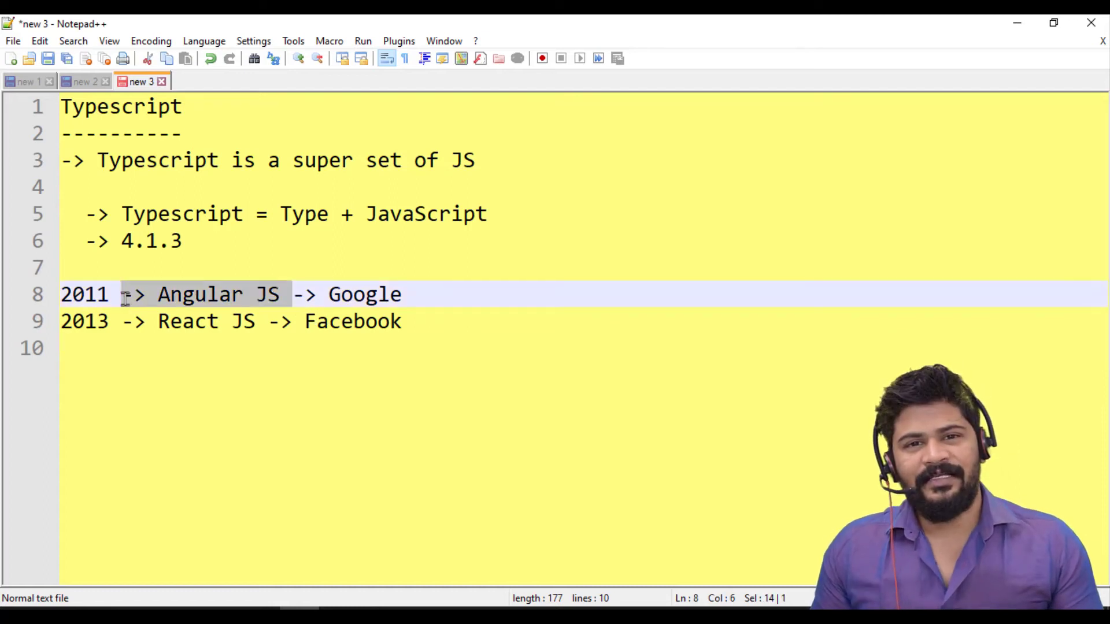
pyautogui.moveTo(170, 322); pyautogui.dragTo(258, 323)
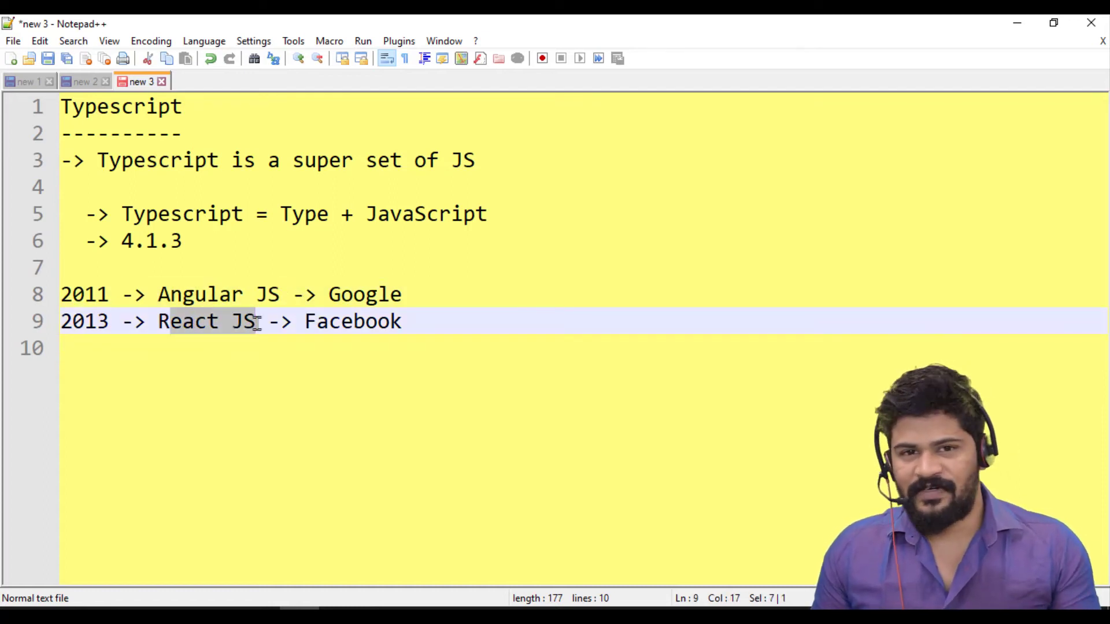
pyautogui.click(216, 350)
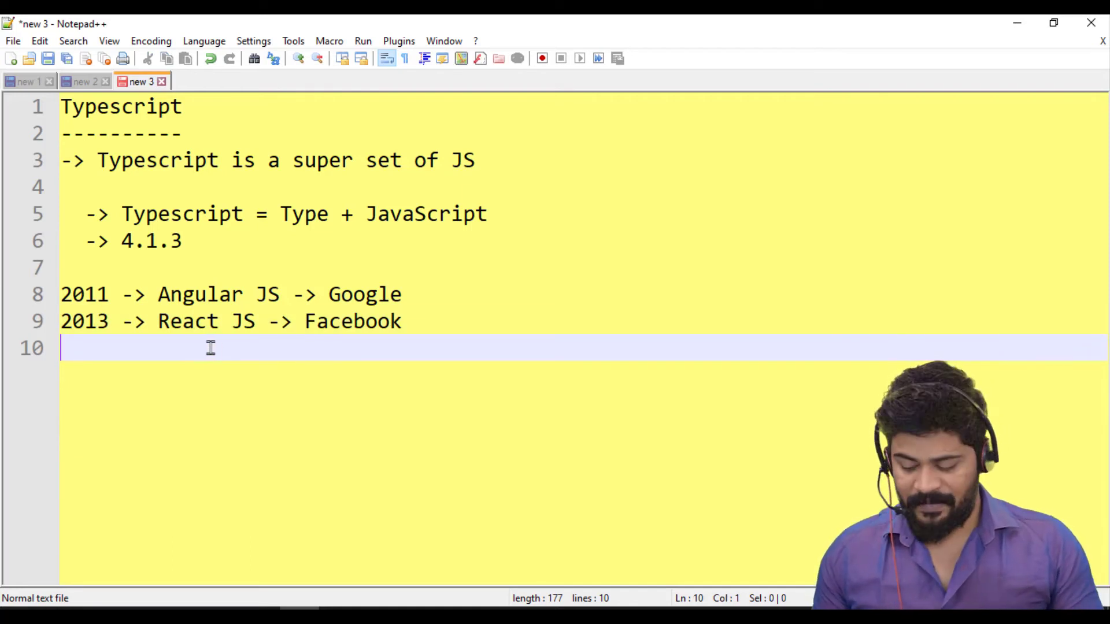
pyautogui.write('2016 ')
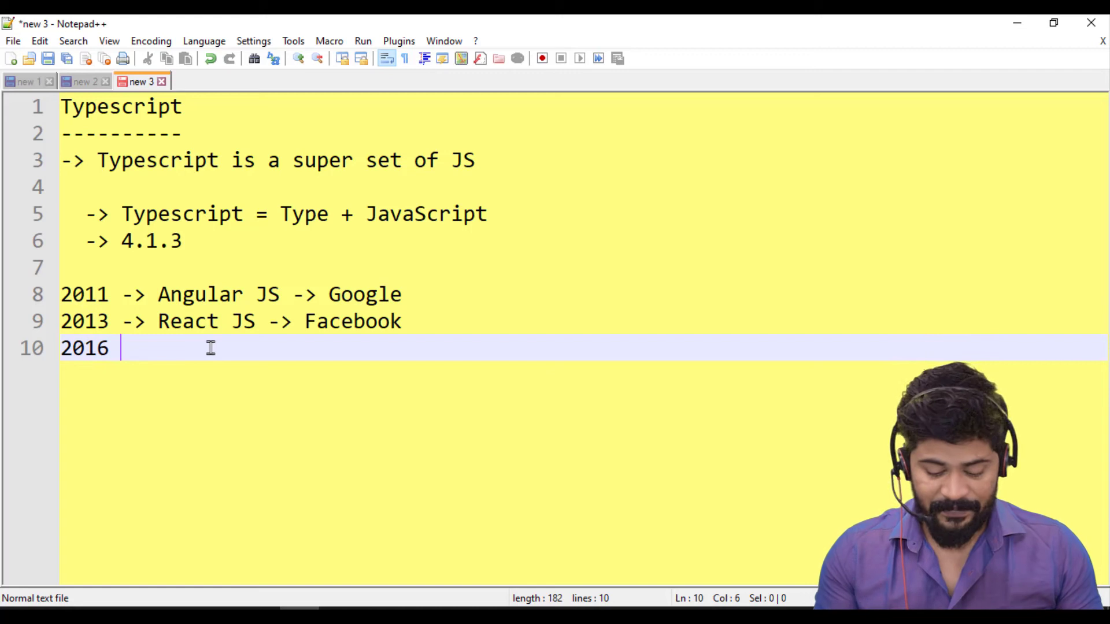
pyautogui.write('->')
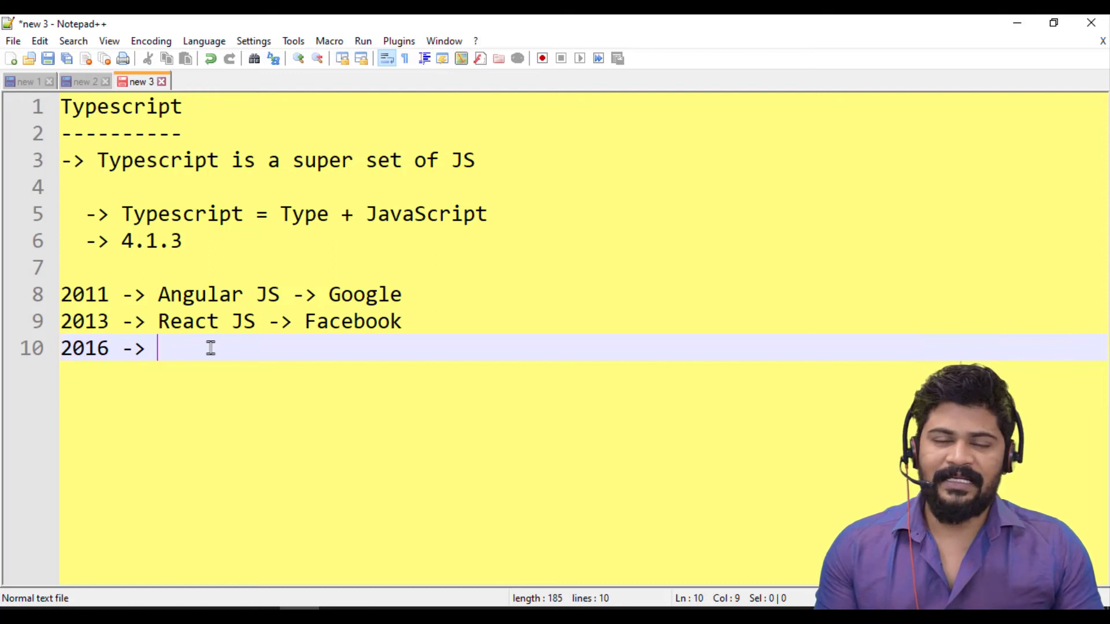
pyautogui.write(' Ang')
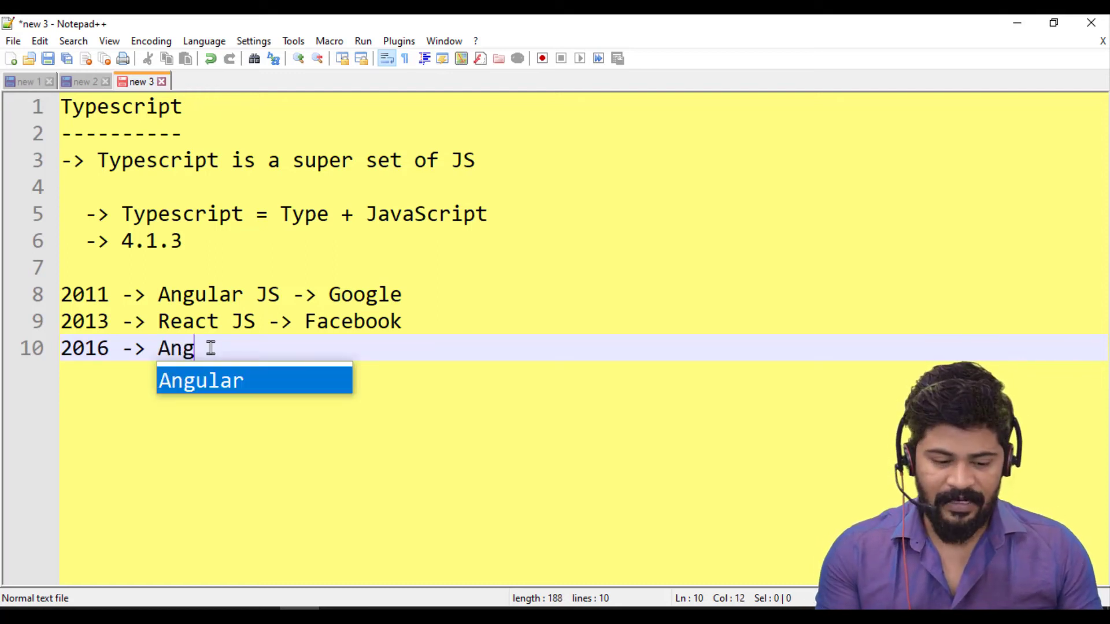
pyautogui.write('ular')
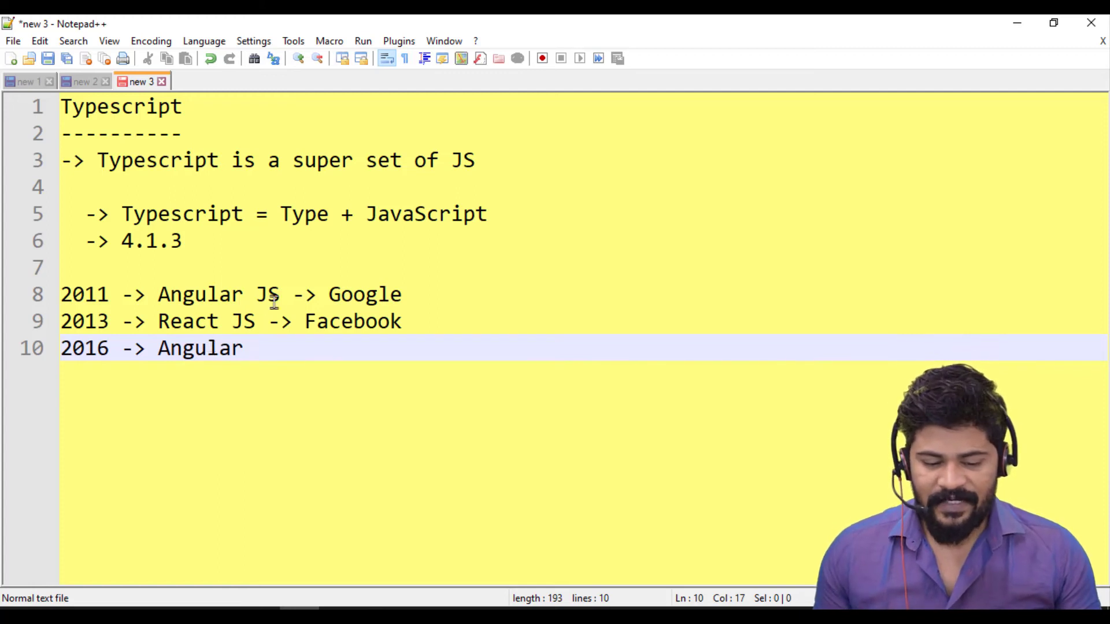
# - Compare 'Angular JS' on line 8 with 'Angular' on line 10 by selecting each
pyautogui.moveTo(280, 294)
pyautogui.mouseDown()
pyautogui.moveTo(150, 300)
pyautogui.moveTo(149, 323)
pyautogui.mouseUp()
pyautogui.click(196, 349)
pyautogui.doubleClick(197, 349)
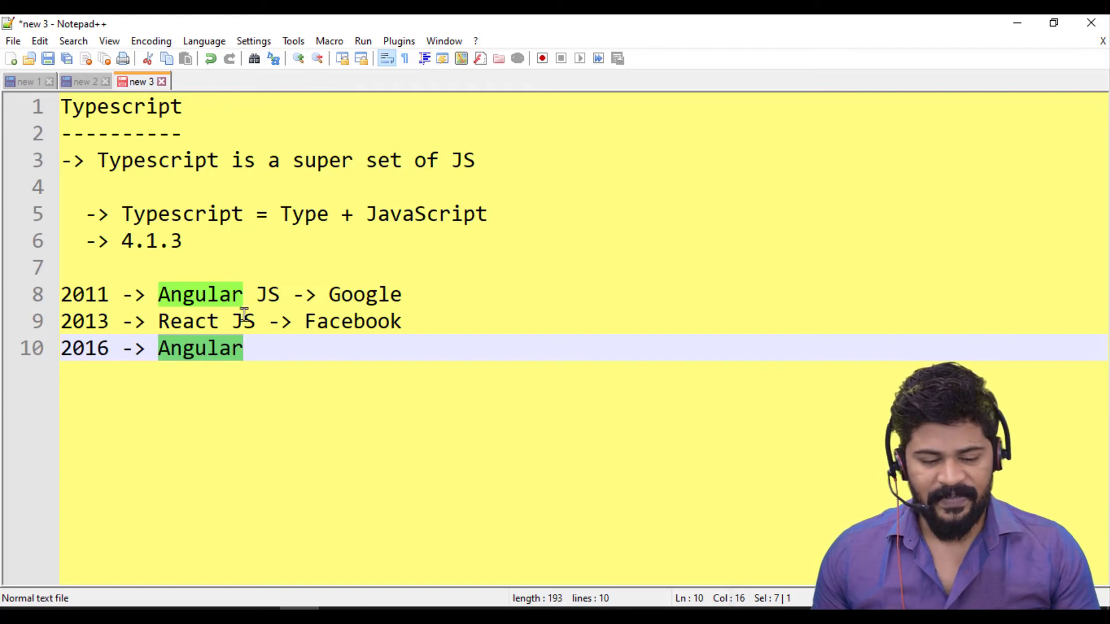
pyautogui.moveTo(280, 296); pyautogui.dragTo(158, 298)
pyautogui.click(193, 348)
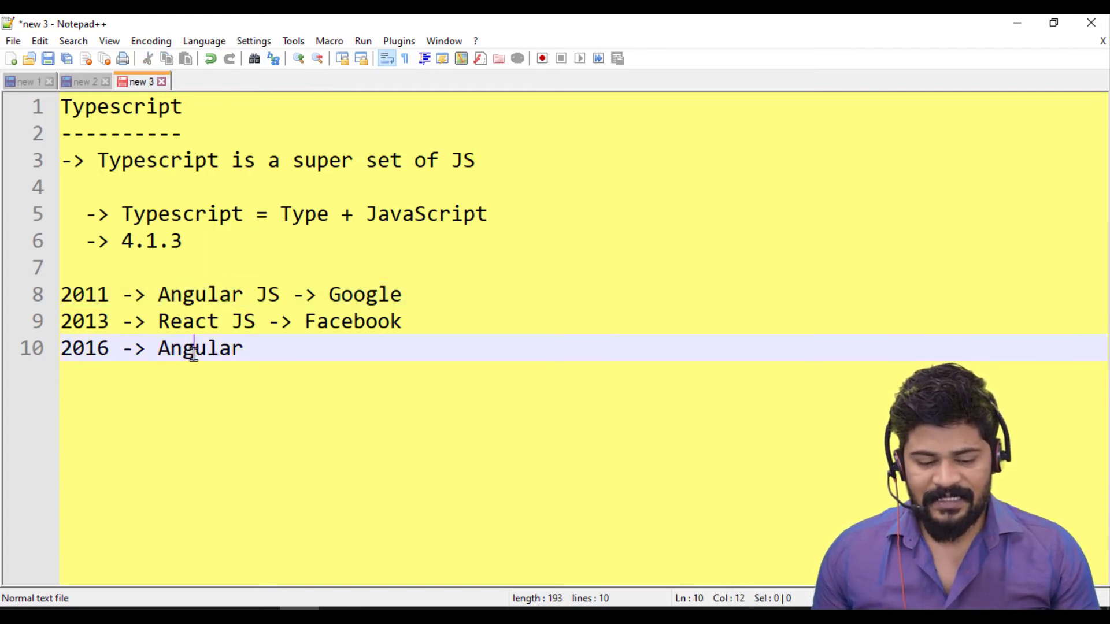
pyautogui.doubleClick(195, 349)
# - Remove the stray 'TS' so line 10 reads '2016 -> Angular -> Google'
pyautogui.click(267, 352)
pyautogui.write('T')
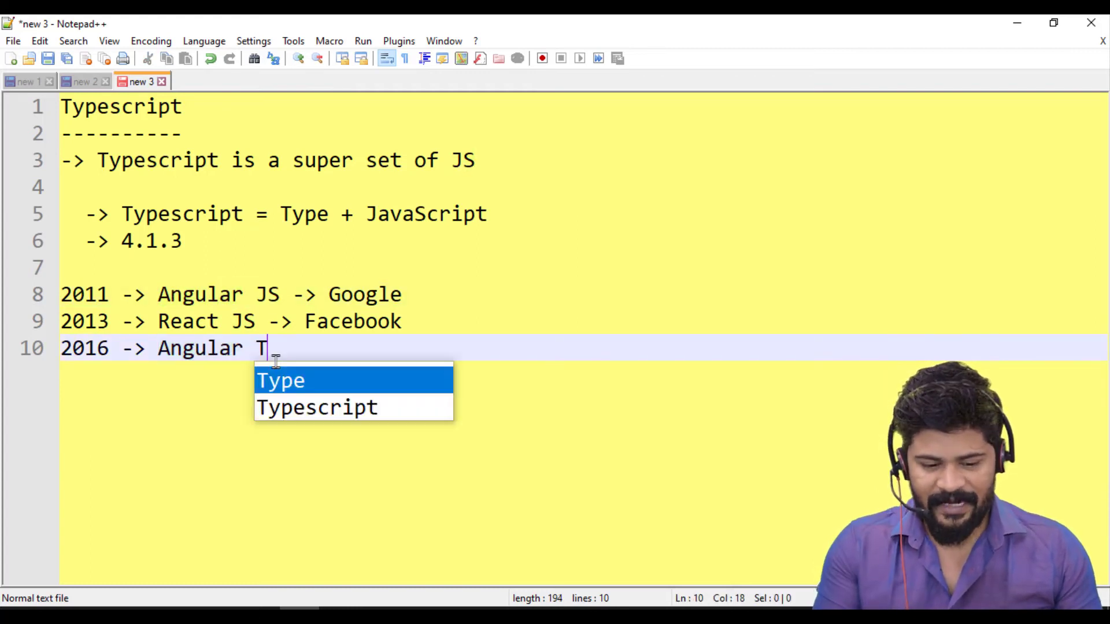
pyautogui.write('S')
pyautogui.press('BackSpace')
pyautogui.press('BackSpace')
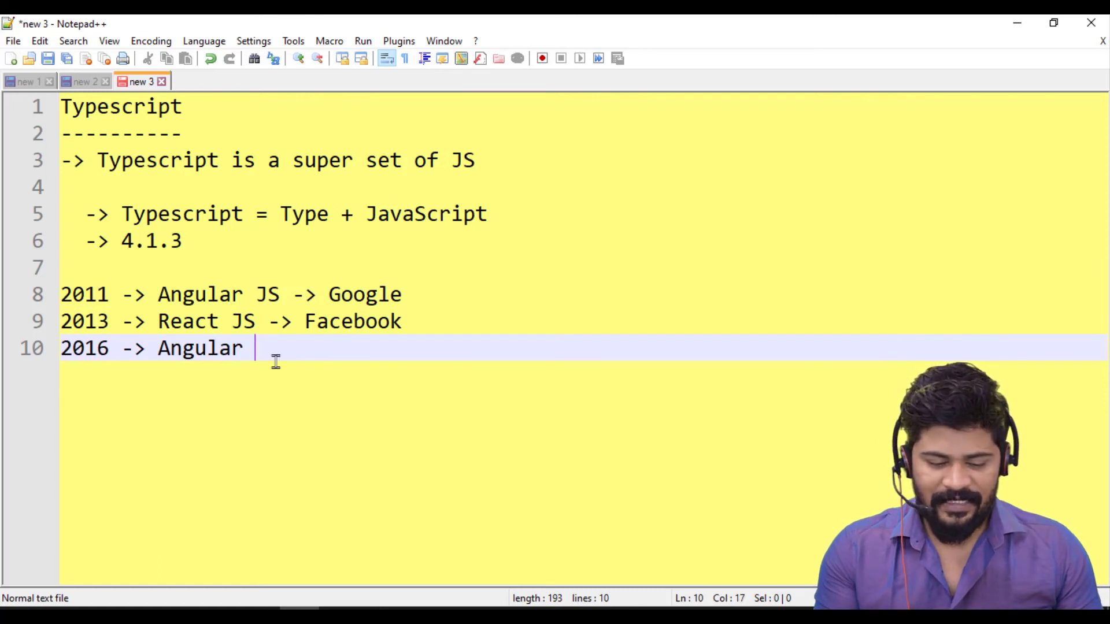
pyautogui.write('-> ')
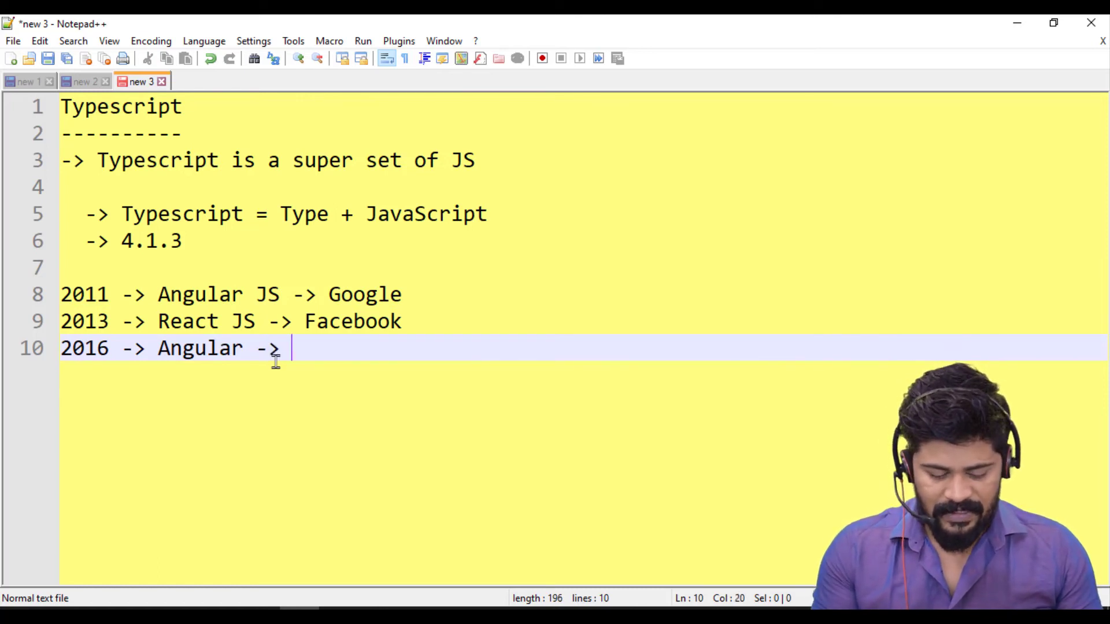
pyautogui.write('Google')
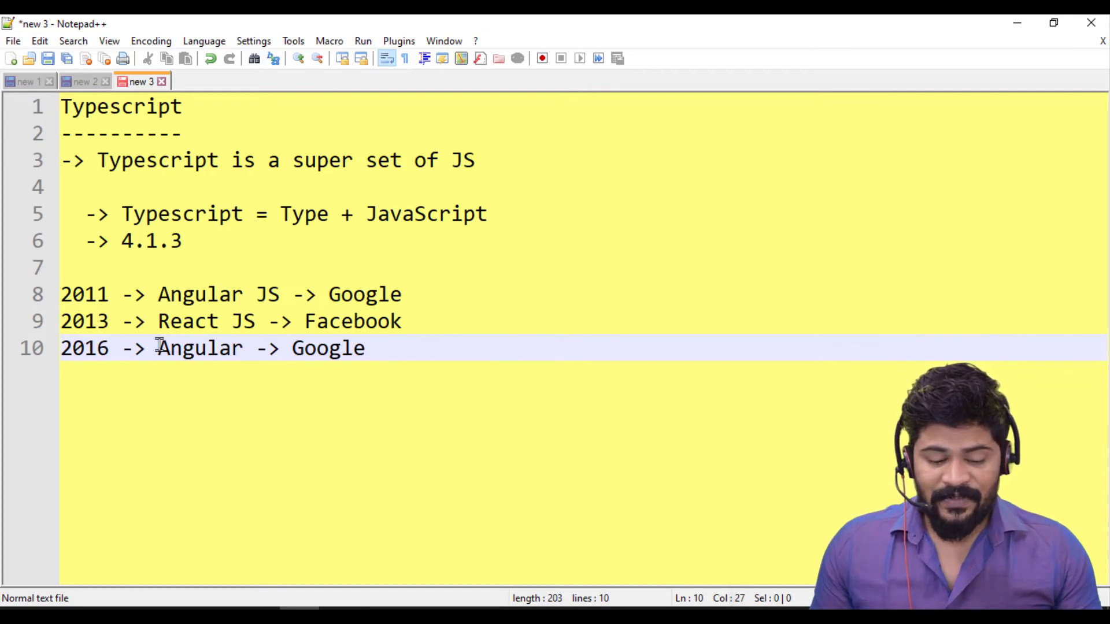
pyautogui.moveTo(152, 296); pyautogui.dragTo(285, 295)
pyautogui.moveTo(134, 349); pyautogui.dragTo(268, 350)
pyautogui.moveTo(158, 295); pyautogui.dragTo(257, 295)
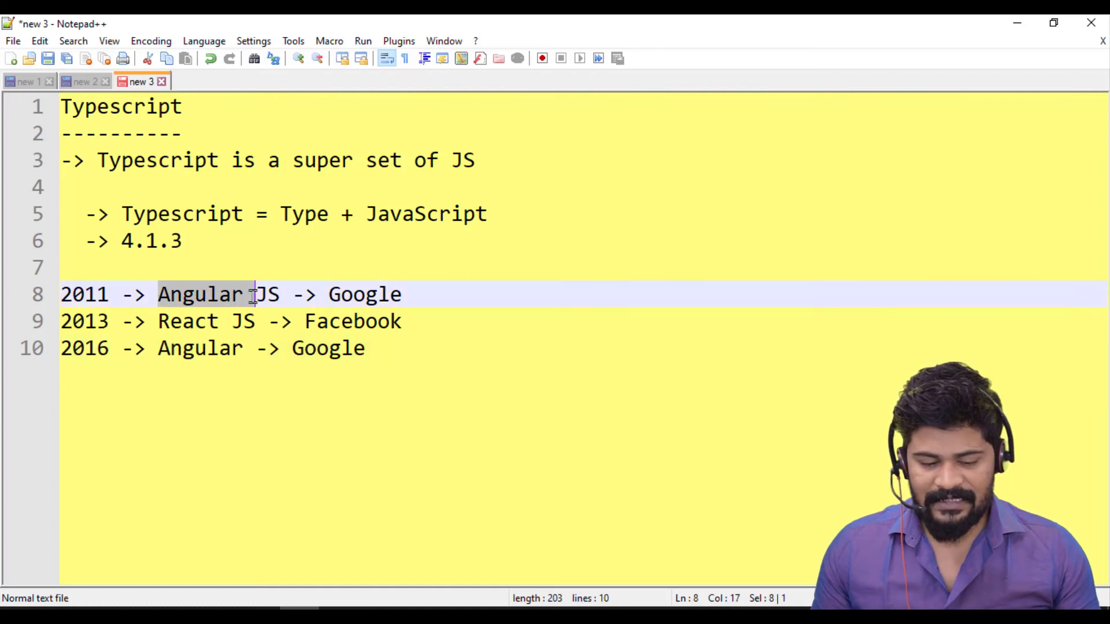
pyautogui.moveTo(158, 321); pyautogui.dragTo(270, 321)
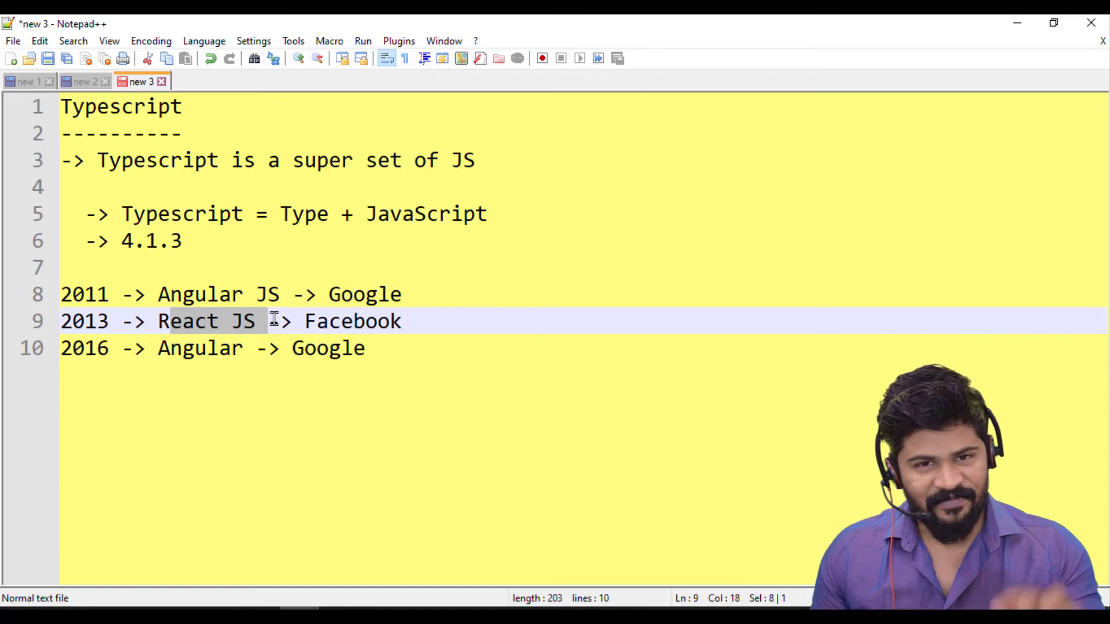
pyautogui.moveTo(158, 295); pyautogui.dragTo(281, 295)
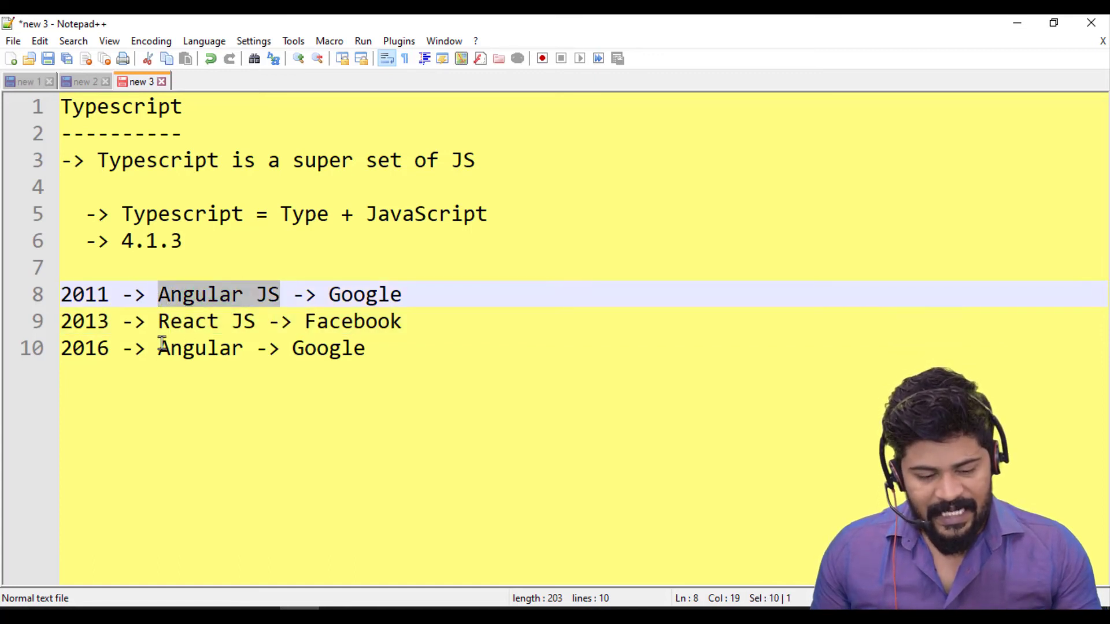
pyautogui.moveTo(158, 348); pyautogui.dragTo(245, 348)
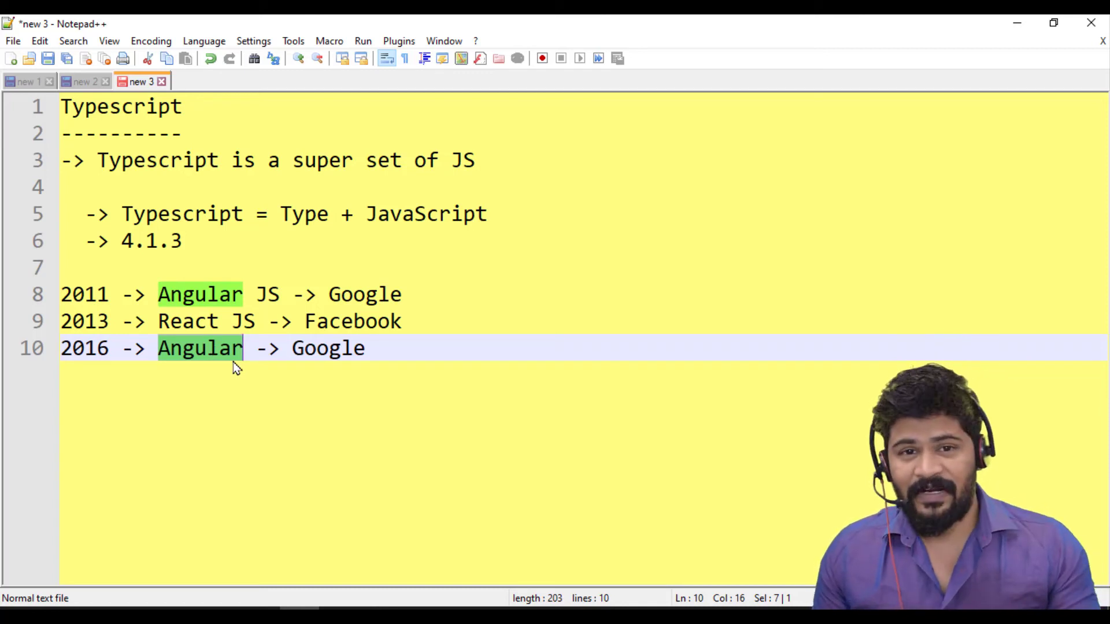
# - Highlight Angular on line 10, Angular JS on line 8 and React JS on line 9
pyautogui.click(368, 346)
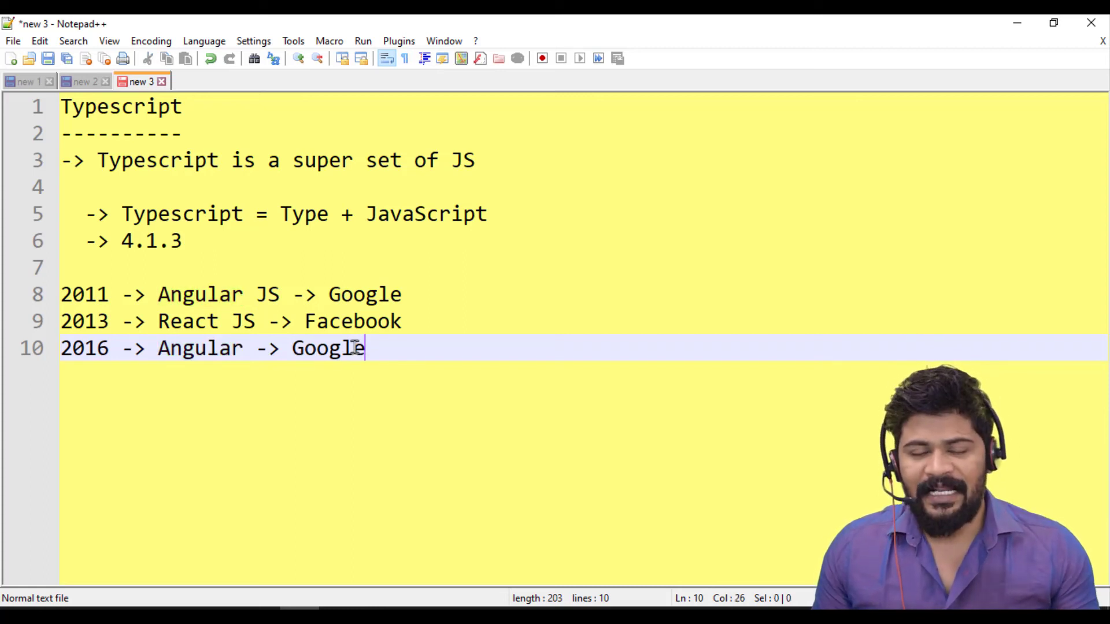
pyautogui.doubleClick(191, 349)
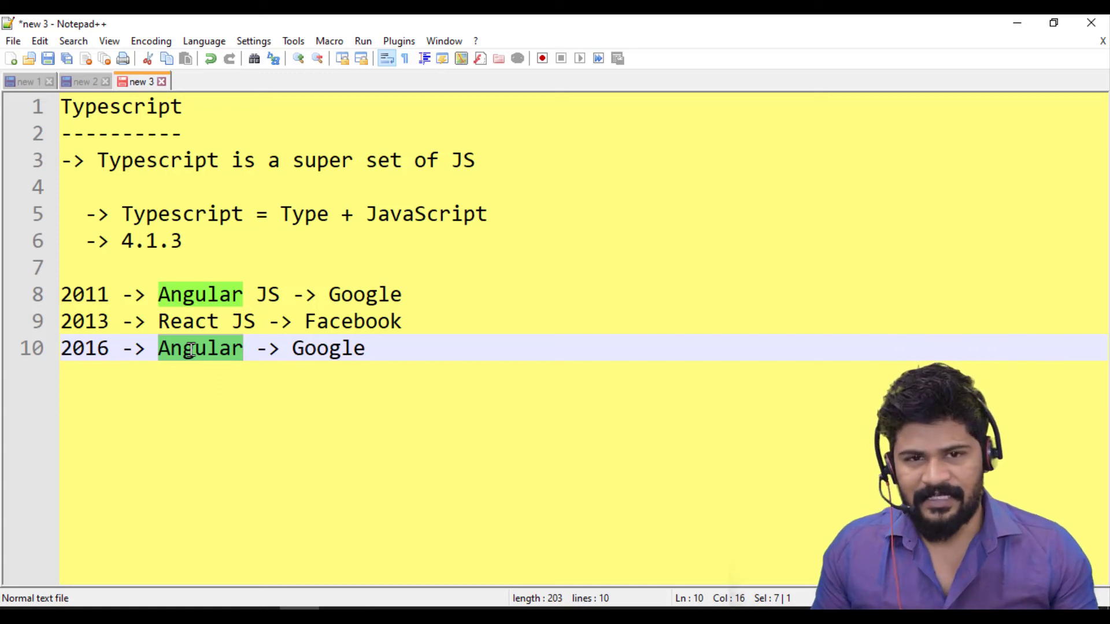
pyautogui.click(252, 349)
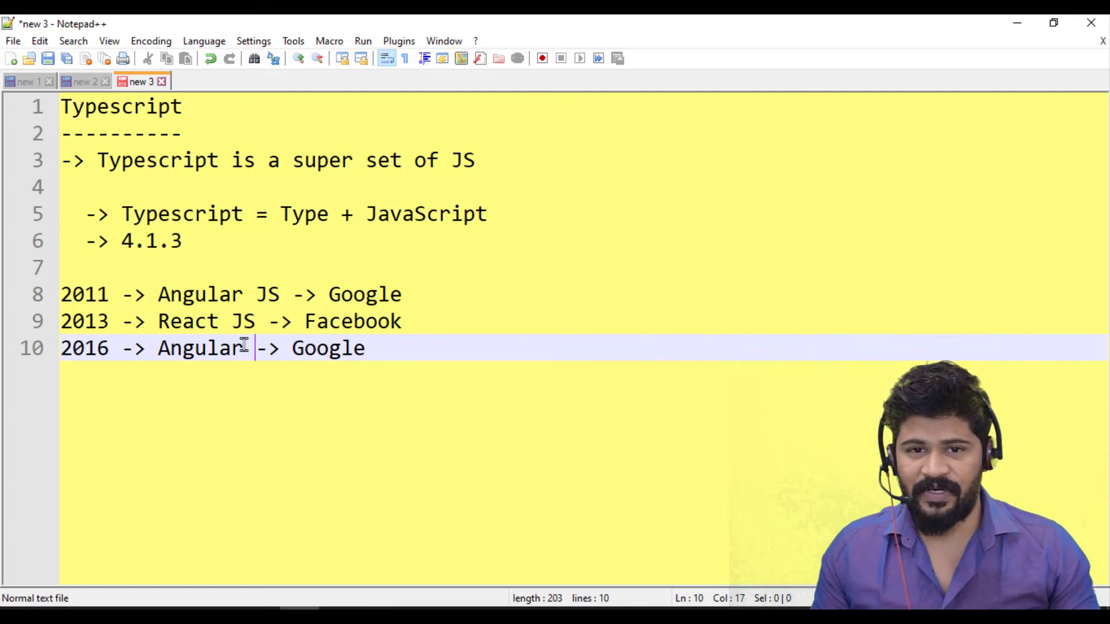
pyautogui.doubleClick(213, 353)
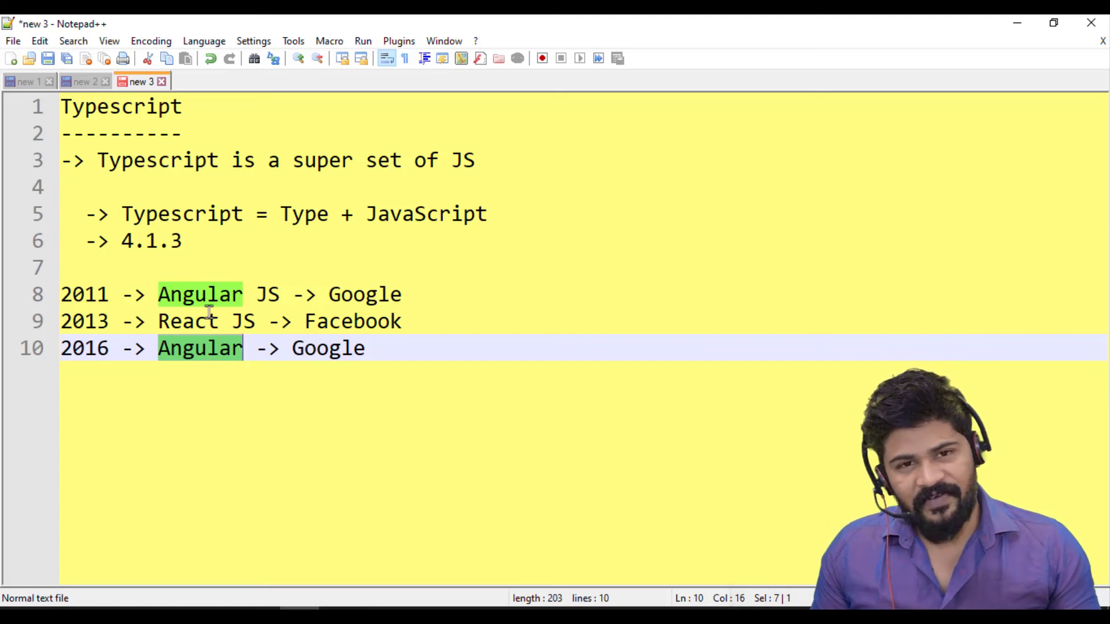
pyautogui.moveTo(159, 295); pyautogui.dragTo(277, 296)
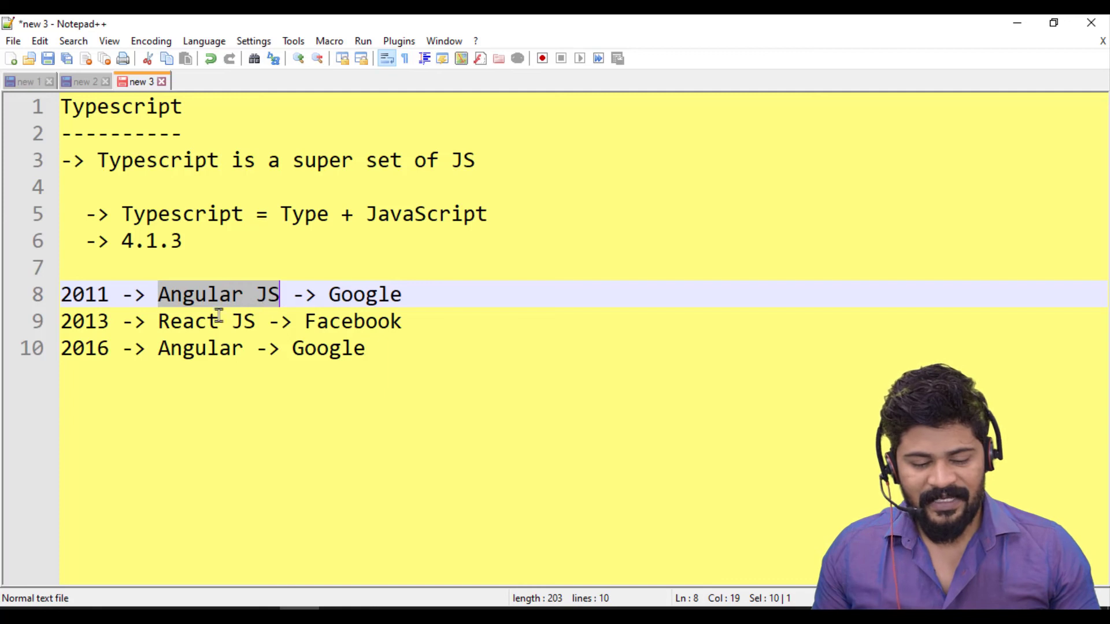
pyautogui.click(165, 322)
pyautogui.moveTo(168, 321); pyautogui.dragTo(259, 322)
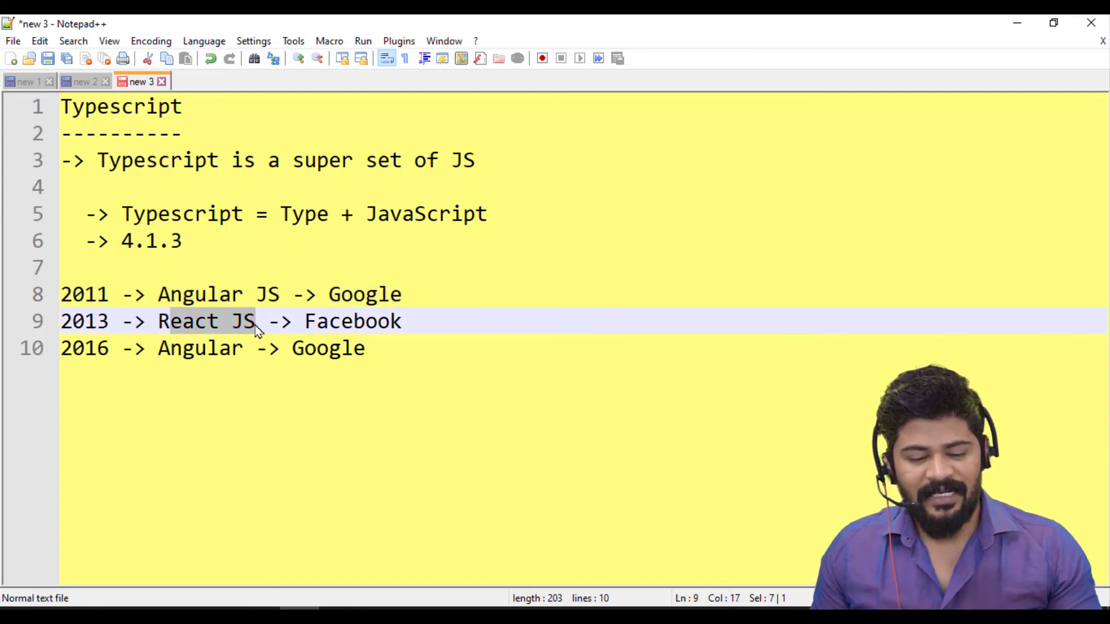
# - Append ' -> ' after Google on line 10, then highlight the Angular entries
pyautogui.click(376, 349)
pyautogui.write('->')
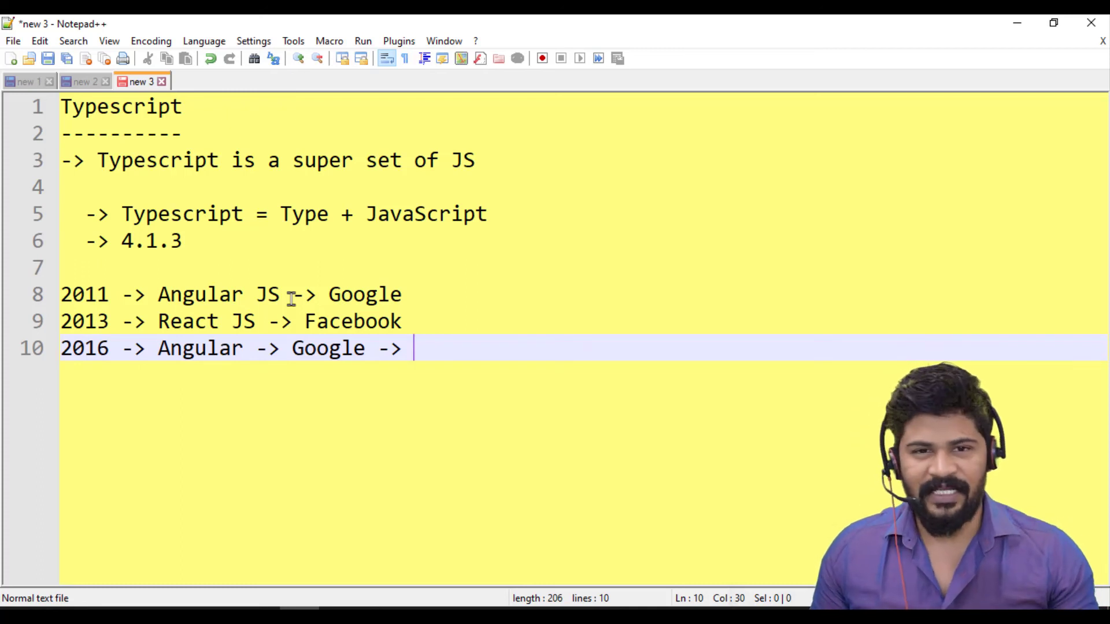
pyautogui.moveTo(158, 295); pyautogui.dragTo(280, 296)
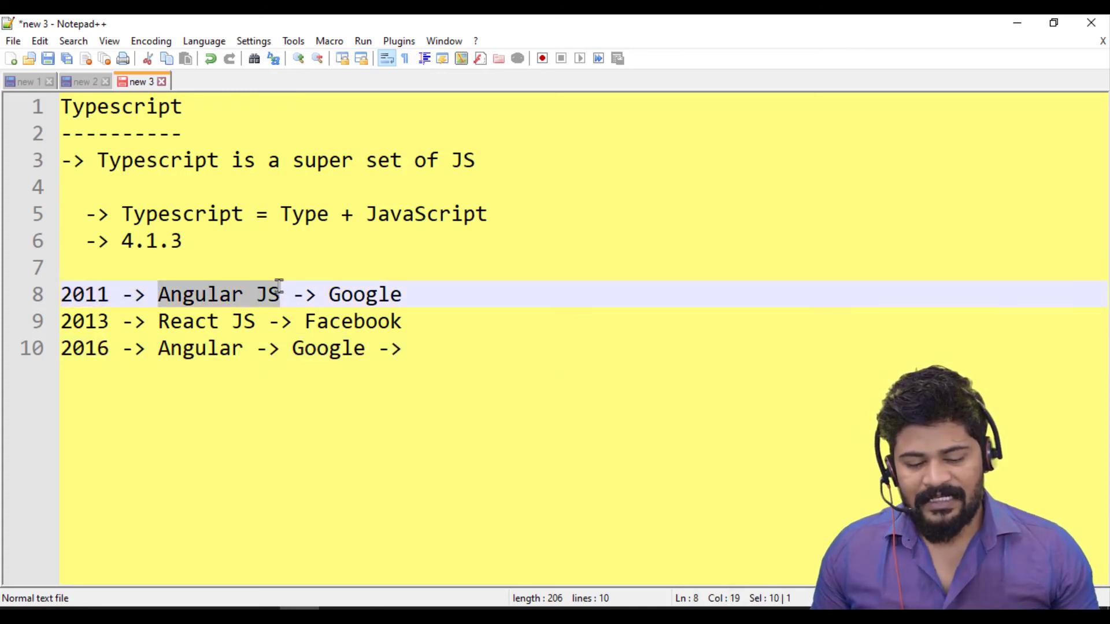
pyautogui.moveTo(157, 348); pyautogui.dragTo(328, 348)
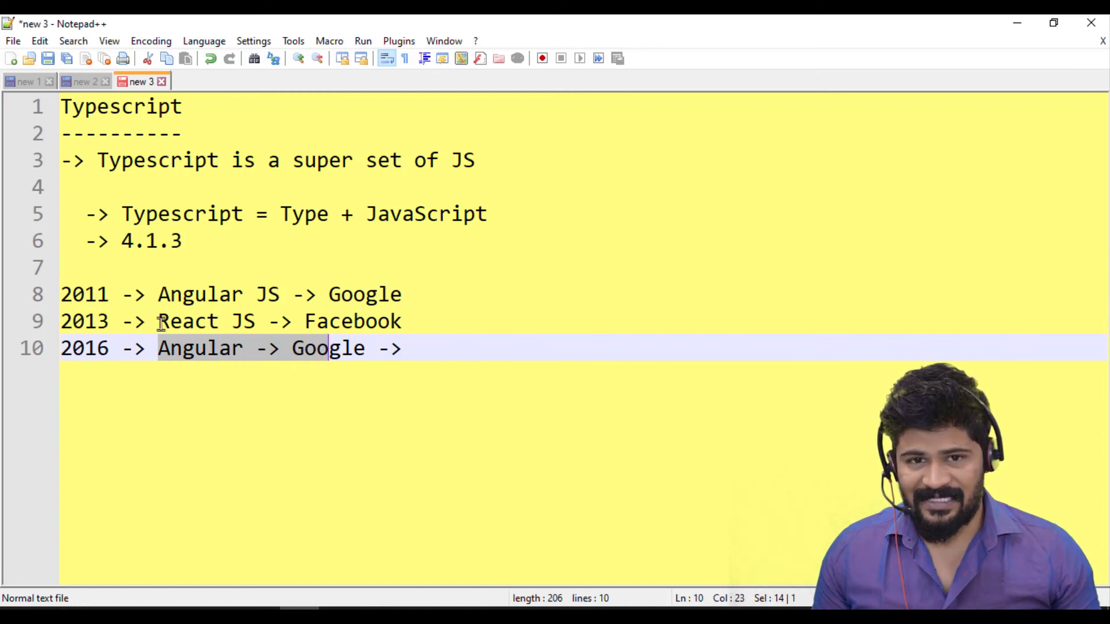
# - Start line 11 below the 2016 entry with '2020 ->', fixing the year typo
pyautogui.click(428, 352)
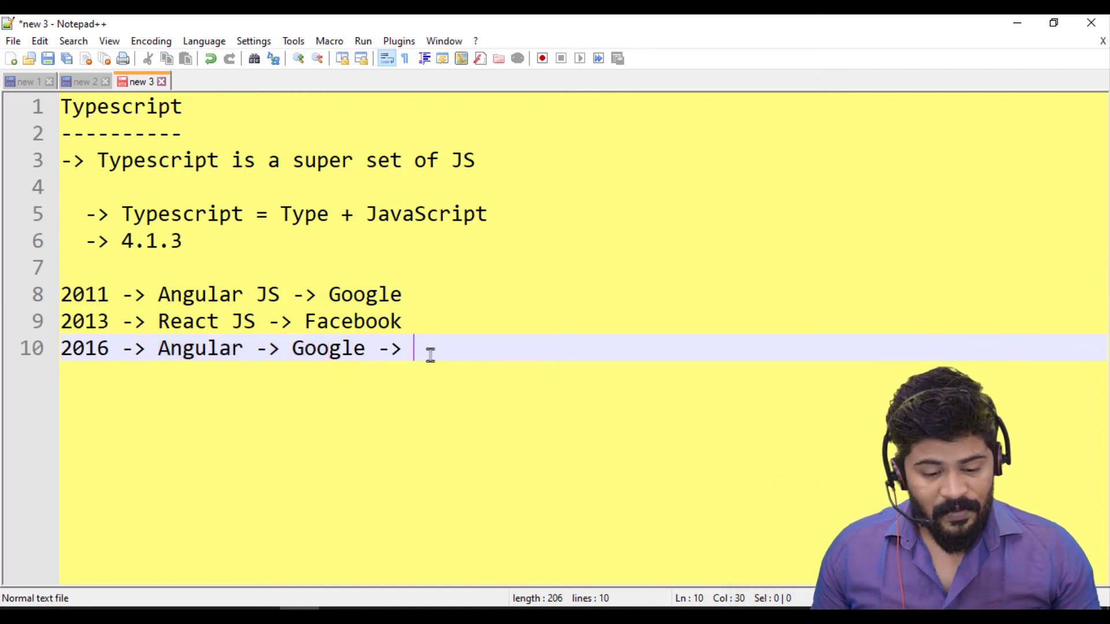
pyautogui.press('Return')
pyautogui.write('20')
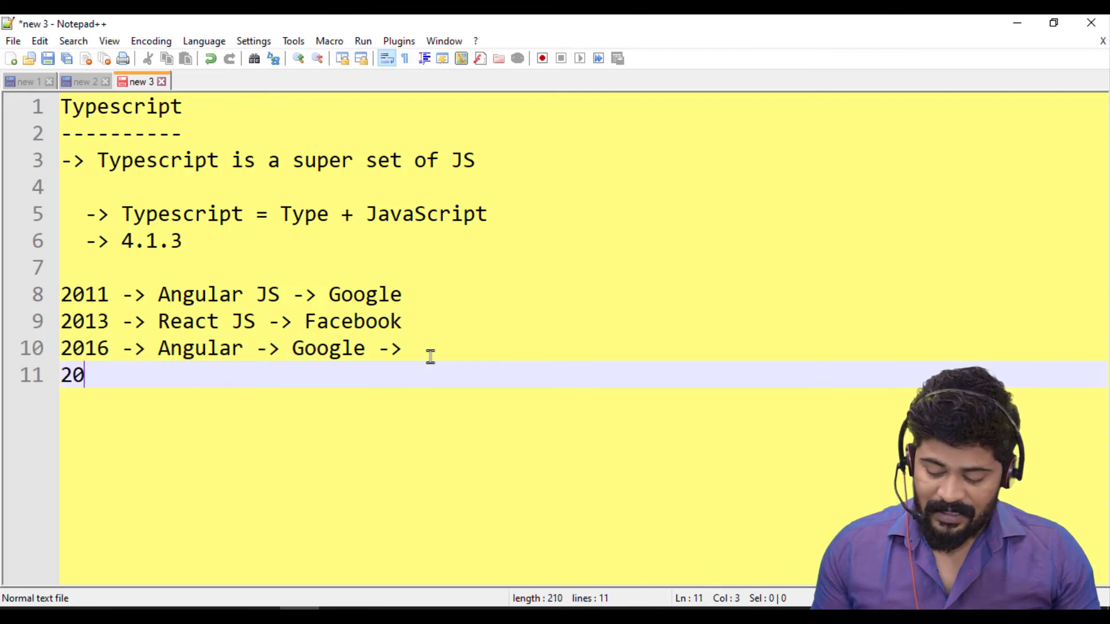
pyautogui.write('1')
pyautogui.press('BackSpace')
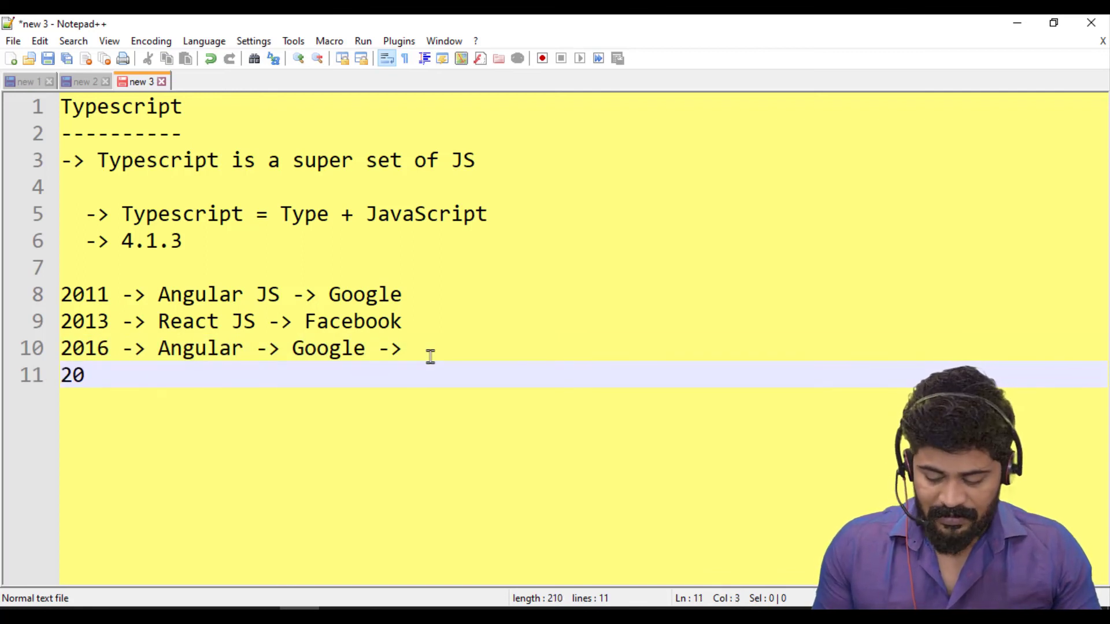
pyautogui.write('20')
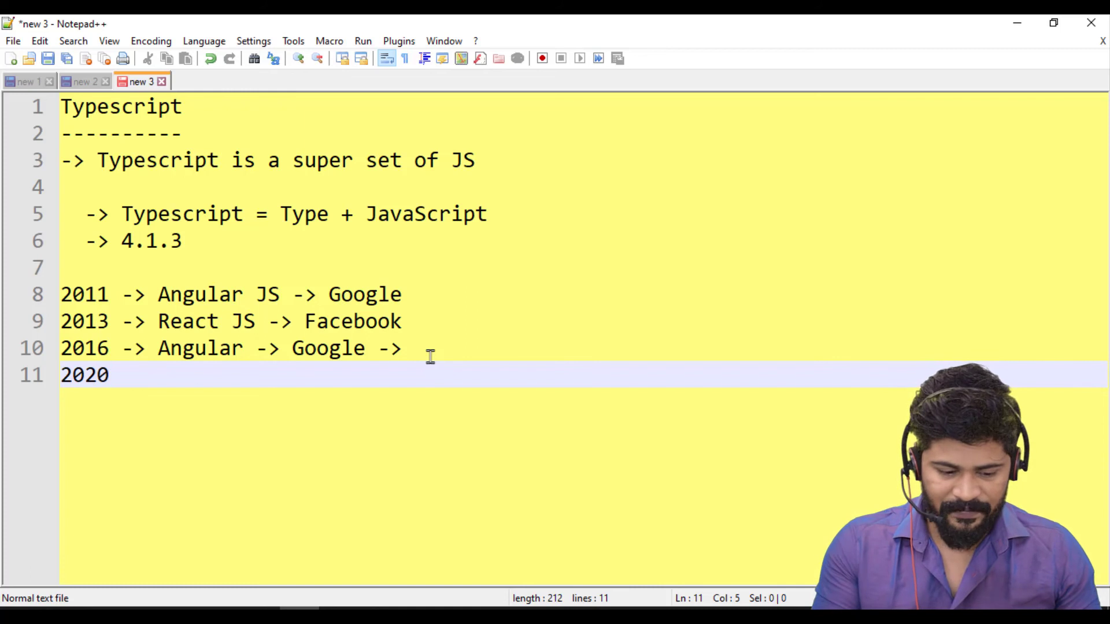
pyautogui.write(' ->')
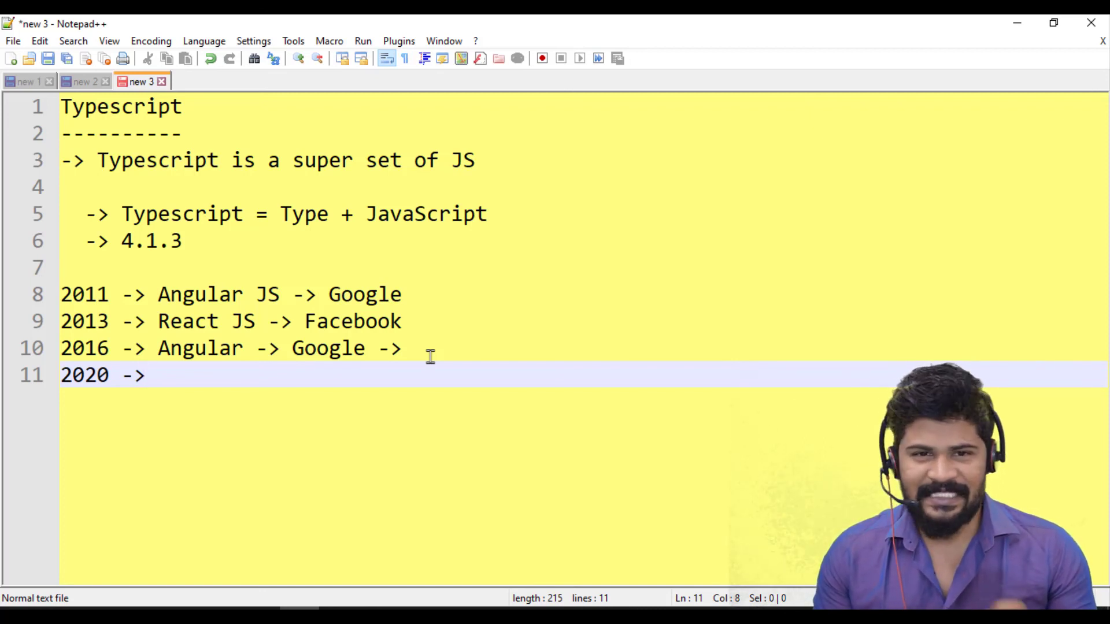
pyautogui.doubleClick(291, 213)
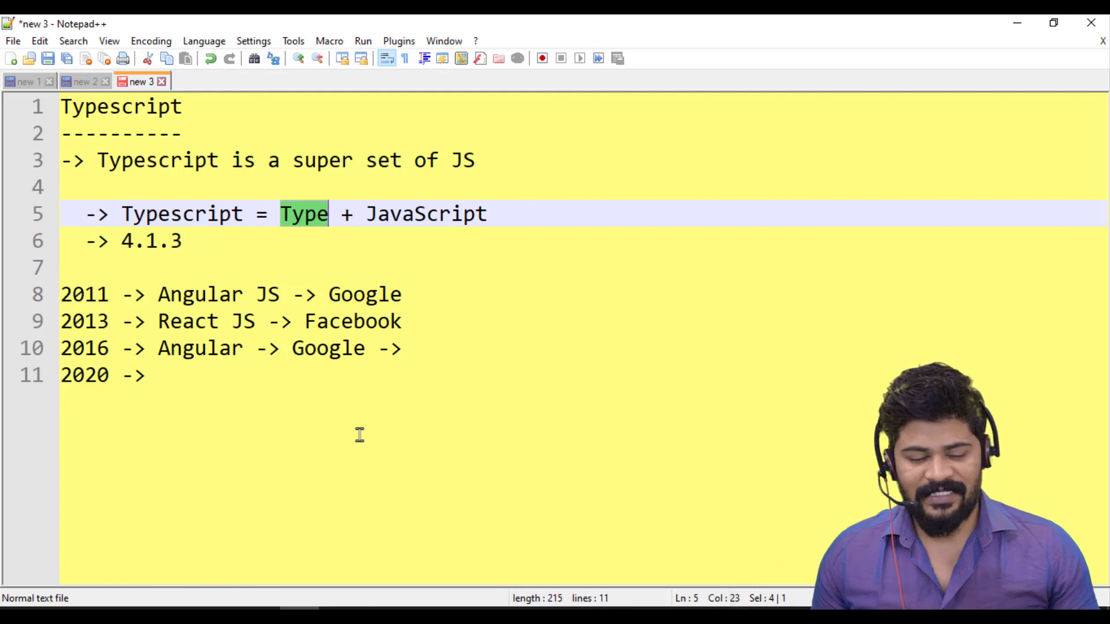
pyautogui.click(306, 408)
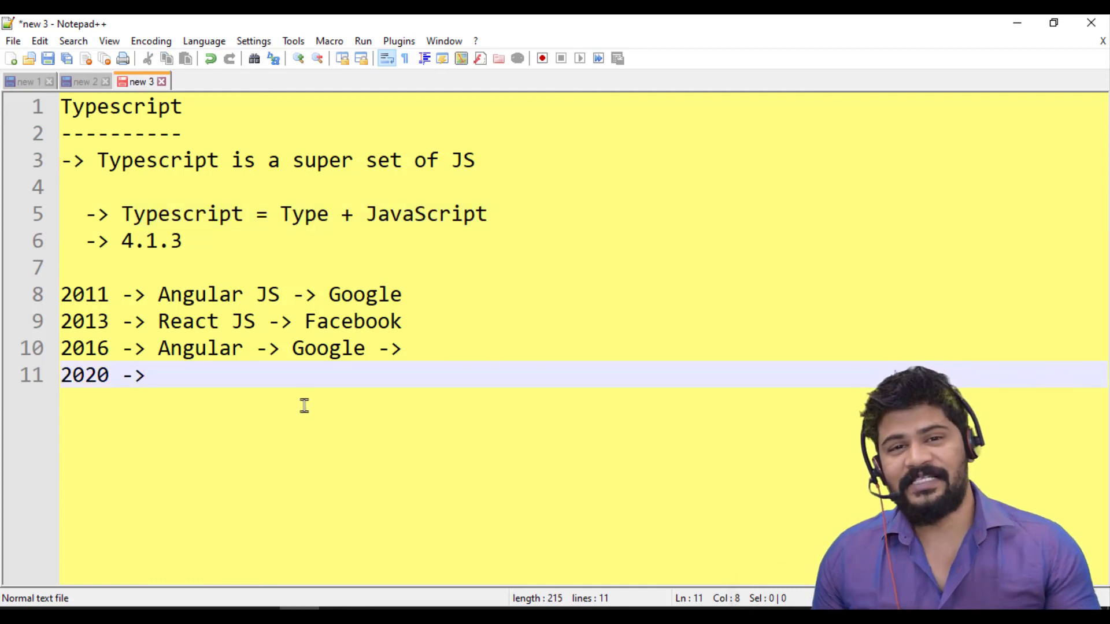
pyautogui.doubleClick(207, 218)
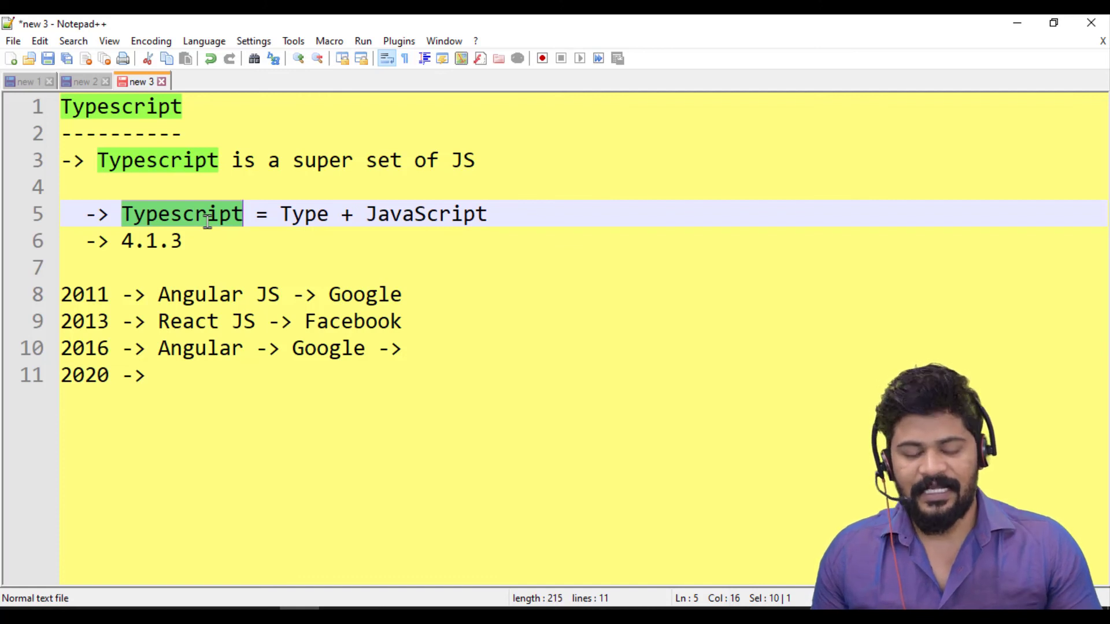
pyautogui.click(197, 264)
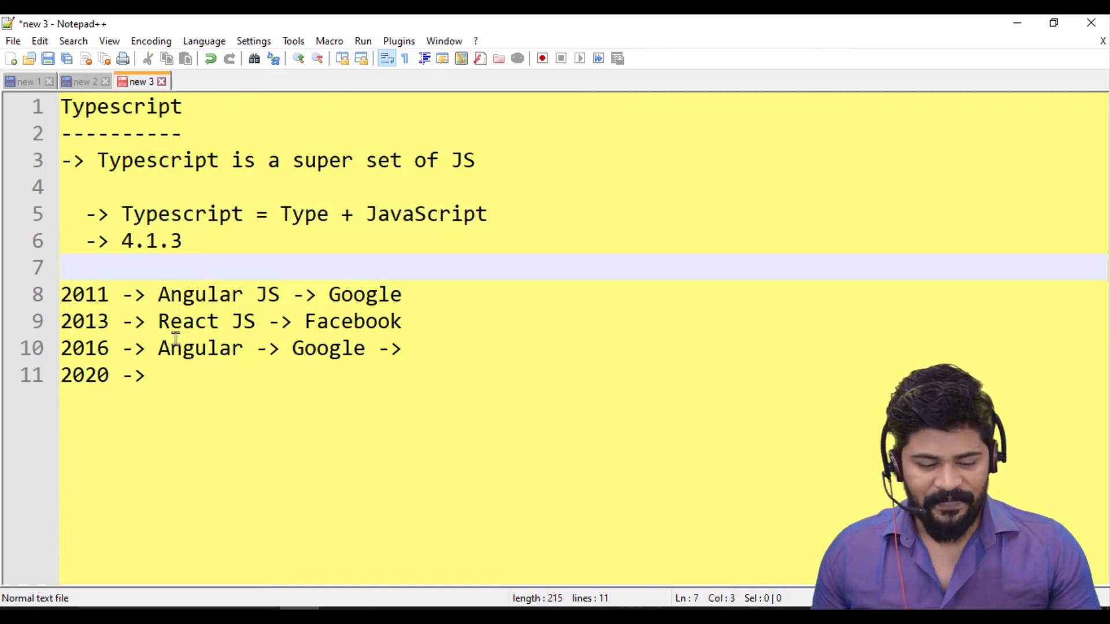
pyautogui.click(174, 384)
pyautogui.moveTo(65, 347); pyautogui.dragTo(28, 304)
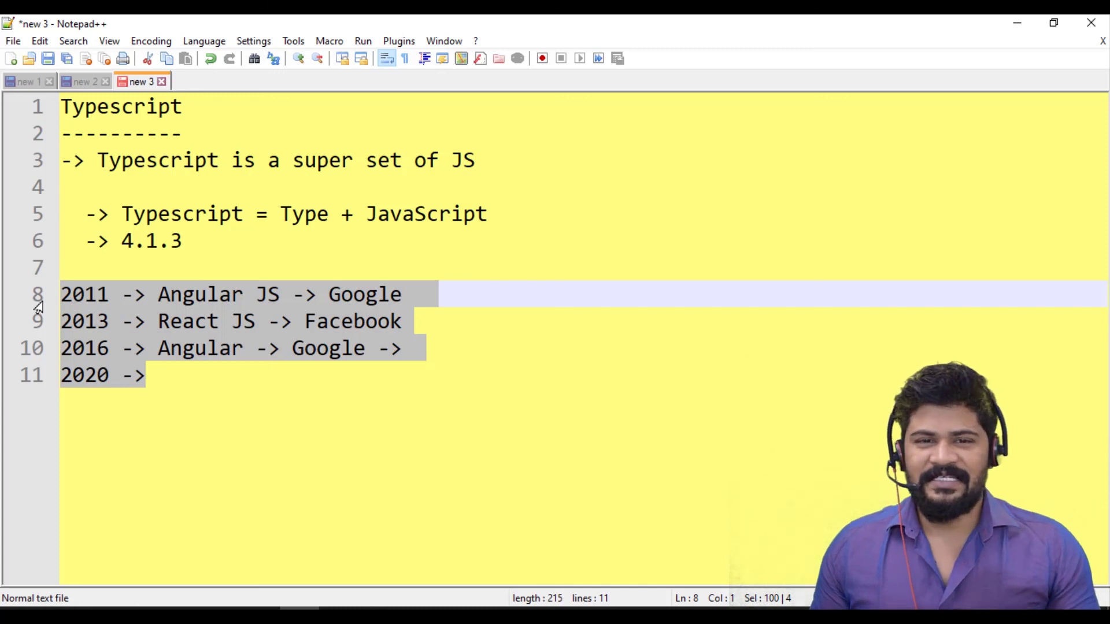
pyautogui.click(212, 374)
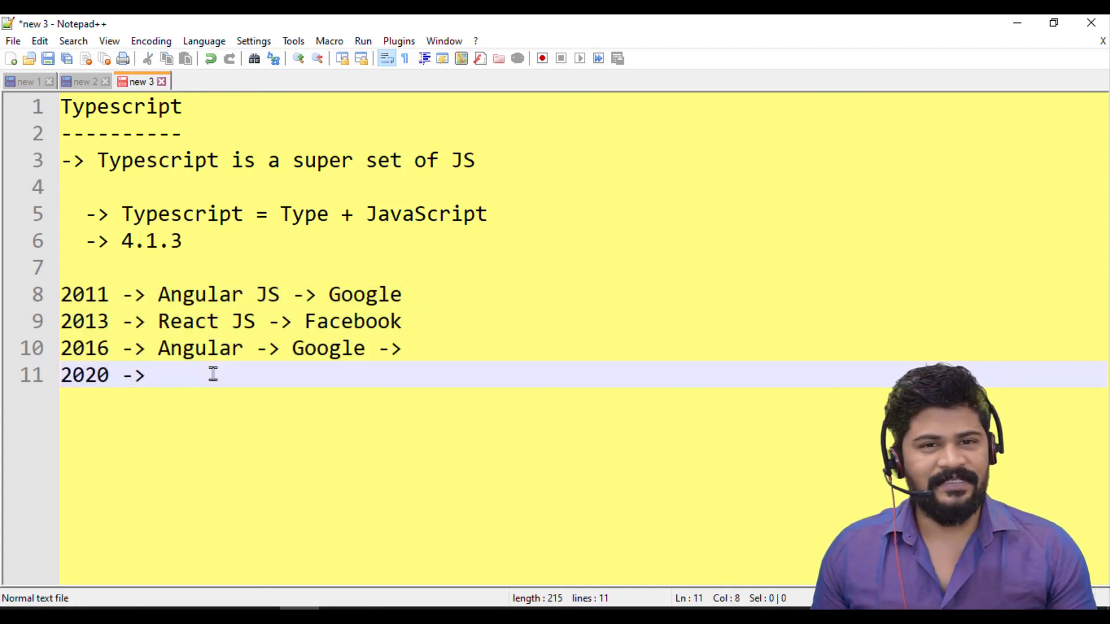